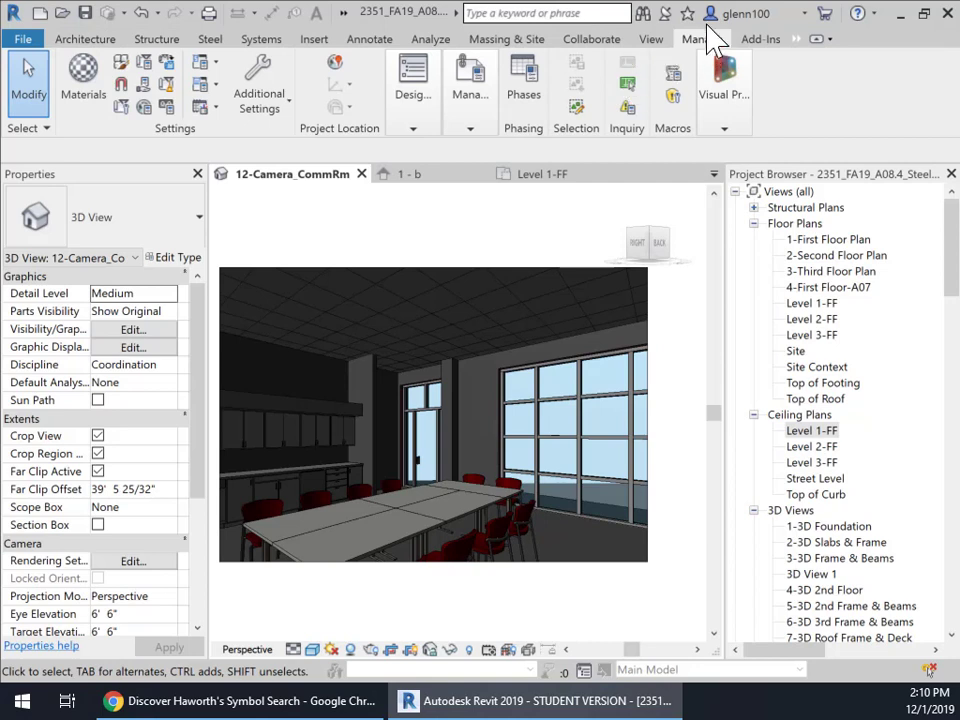
# Step: Start loading a family and browse to the US Imperial library folder
pyautogui.click(64, 34)
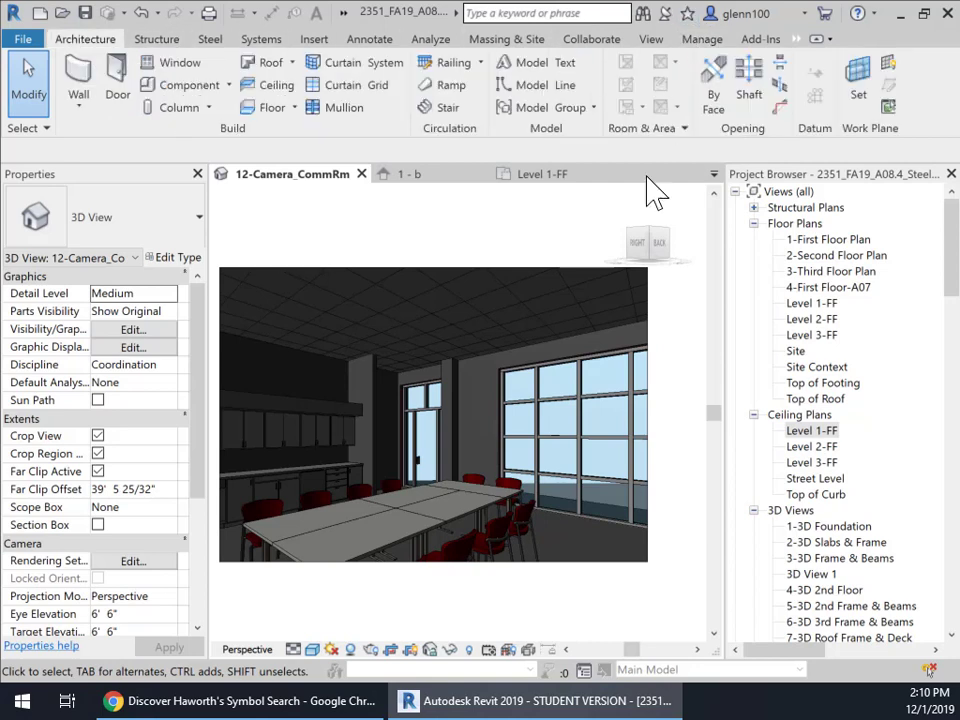
pyautogui.click(385, 42)
pyautogui.click(316, 41)
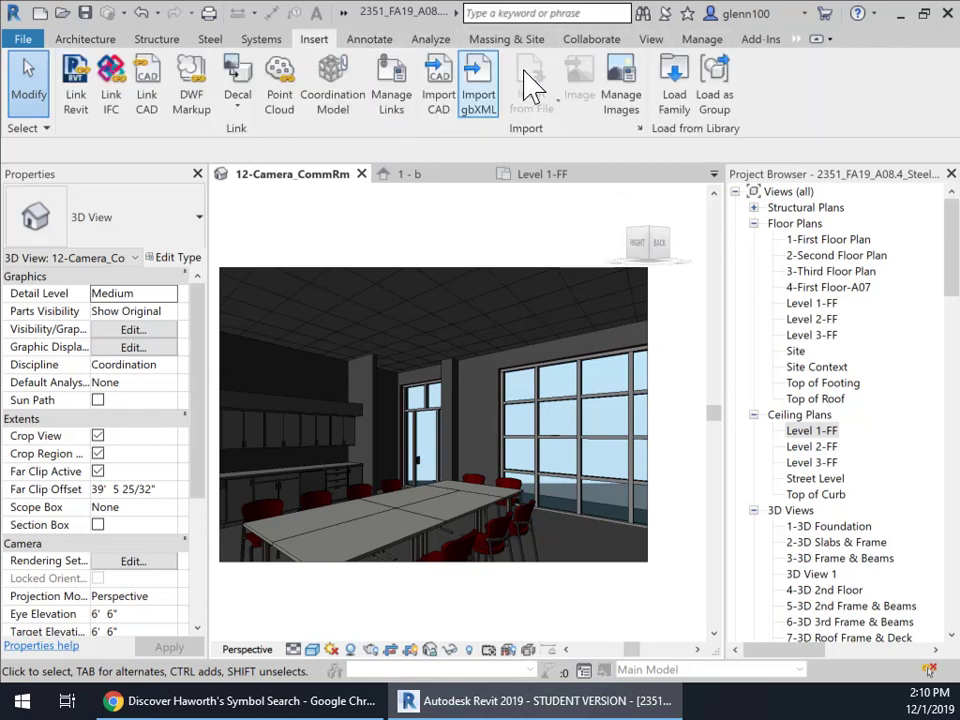
pyautogui.click(676, 90)
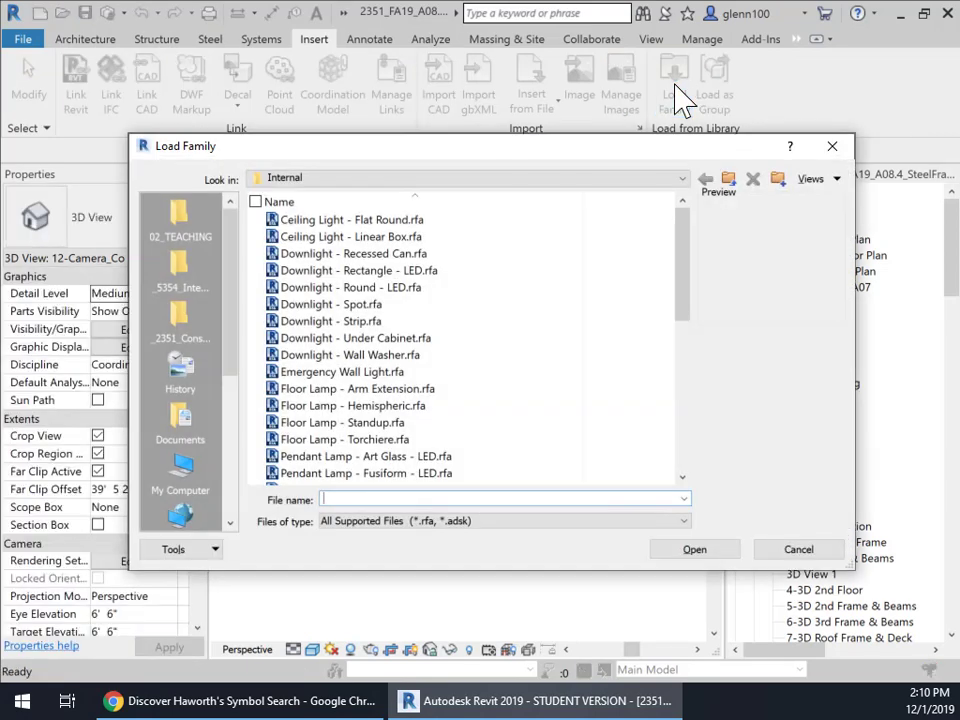
pyautogui.click(389, 179)
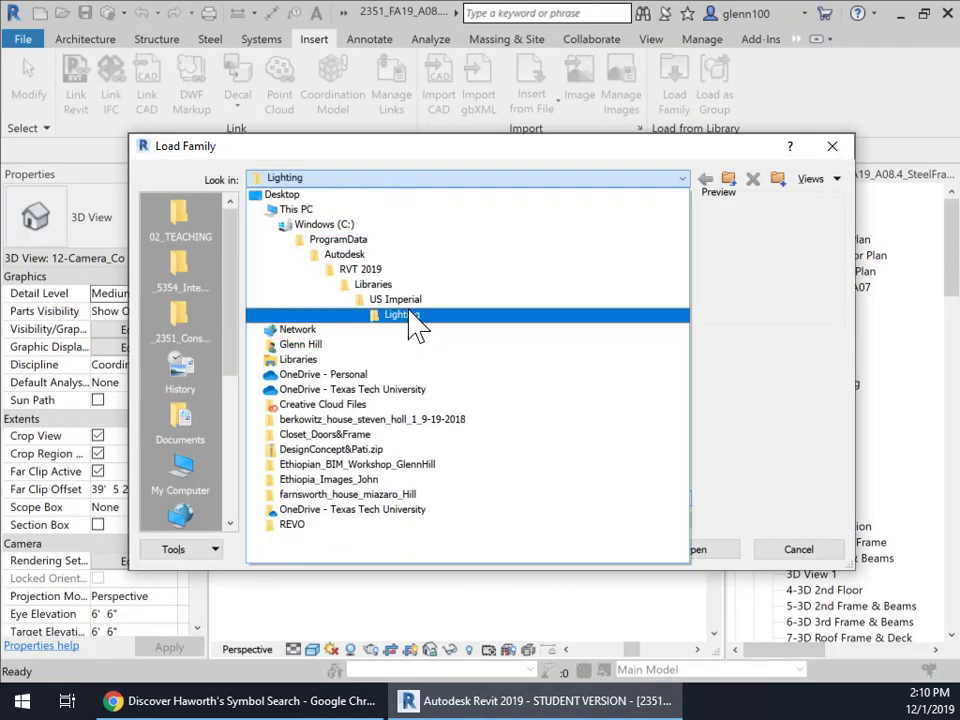
pyautogui.click(410, 300)
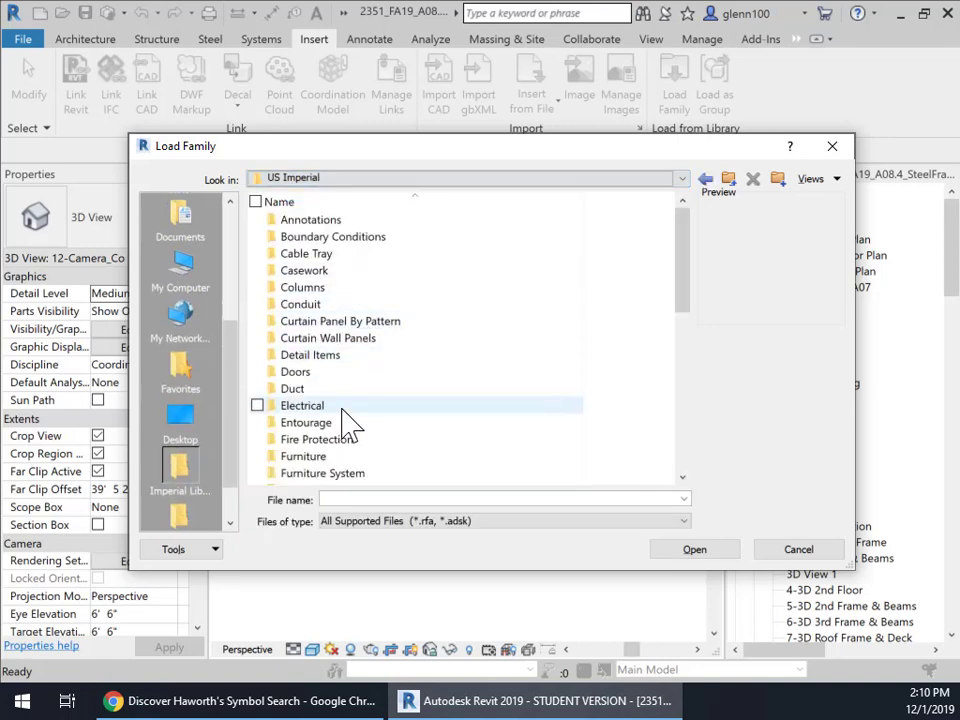
pyautogui.scroll(-2, 342, 409)
pyautogui.scroll(8, 393, 381)
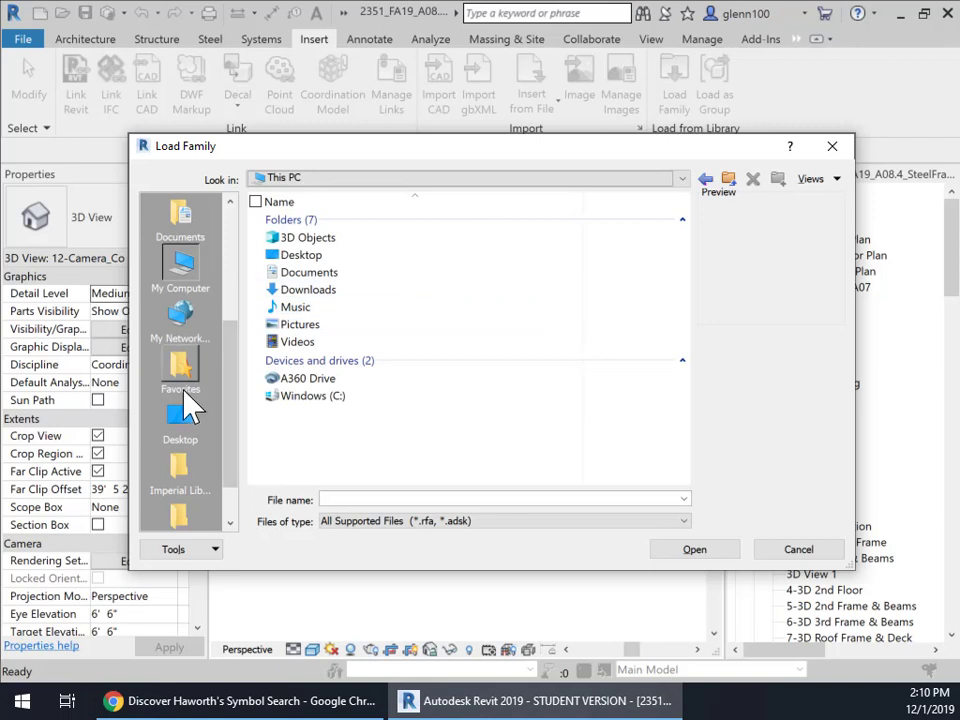
pyautogui.click(180, 478)
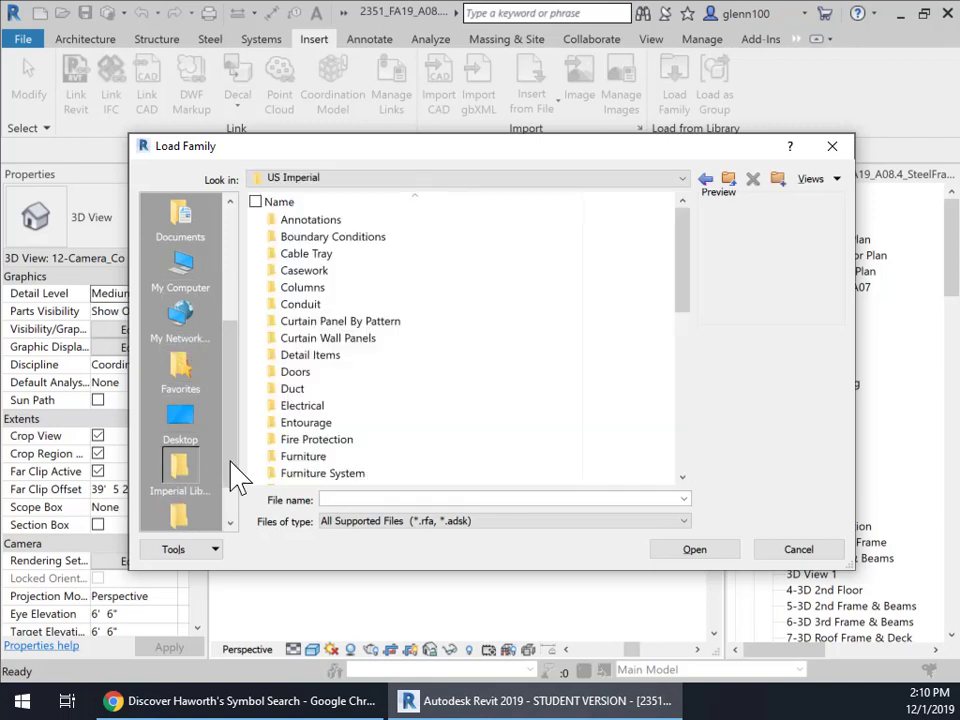
# Step: Go into the library's Lighting folder, then Architectural, and open the Internal lighting families
pyautogui.moveTo(688, 255)
pyautogui.mouseDown()
pyautogui.moveTo(688, 355)
pyautogui.moveTo(684, 340)
pyautogui.mouseUp()
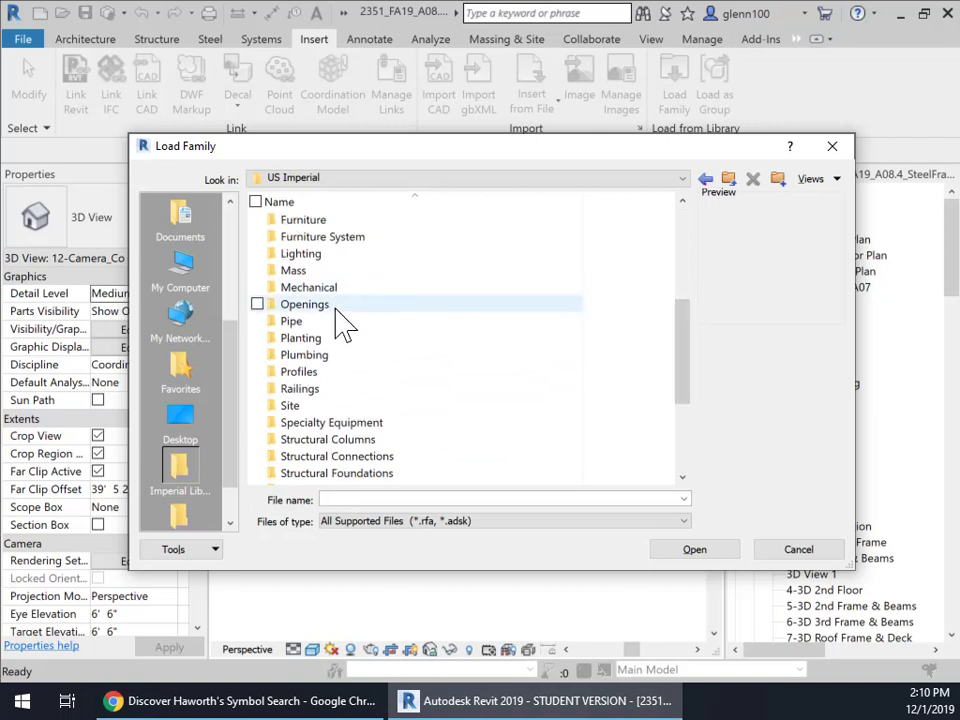
pyautogui.doubleClick(315, 255)
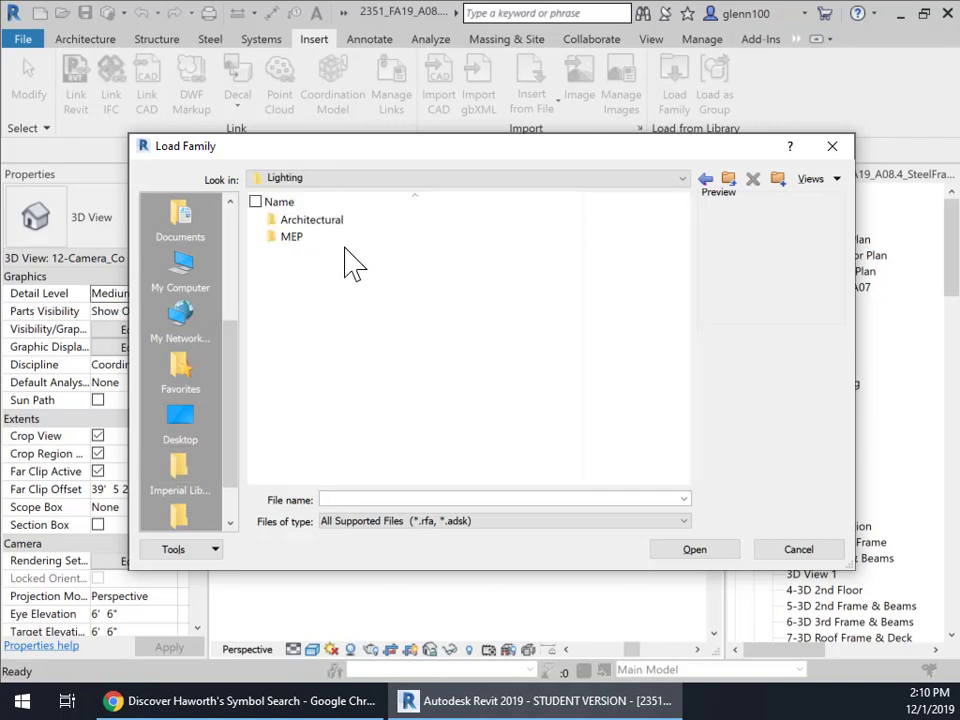
pyautogui.doubleClick(325, 222)
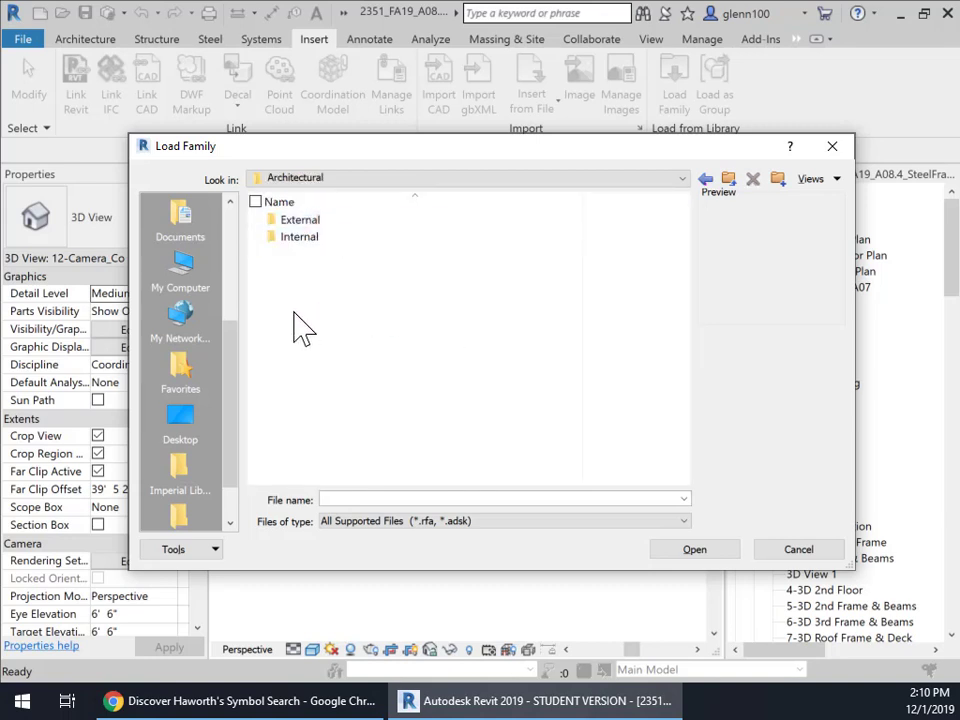
pyautogui.doubleClick(299, 240)
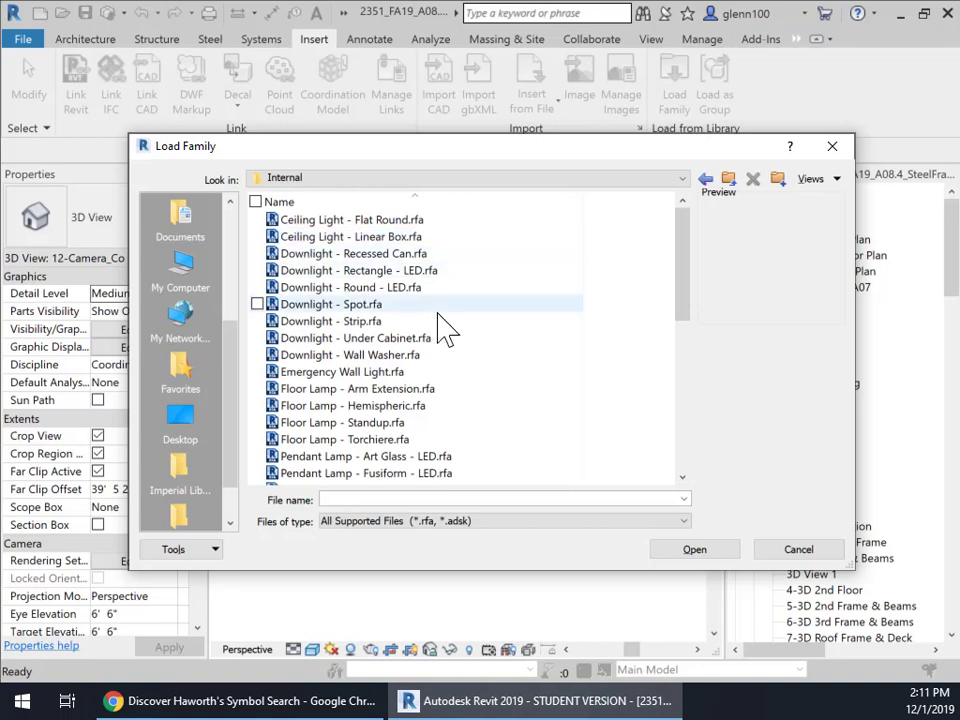
# Step: Preview several interior light families, such as flat round, under cabinet, art glass pendant and linear box
pyautogui.click(391, 221)
pyautogui.click(388, 270)
pyautogui.click(390, 338)
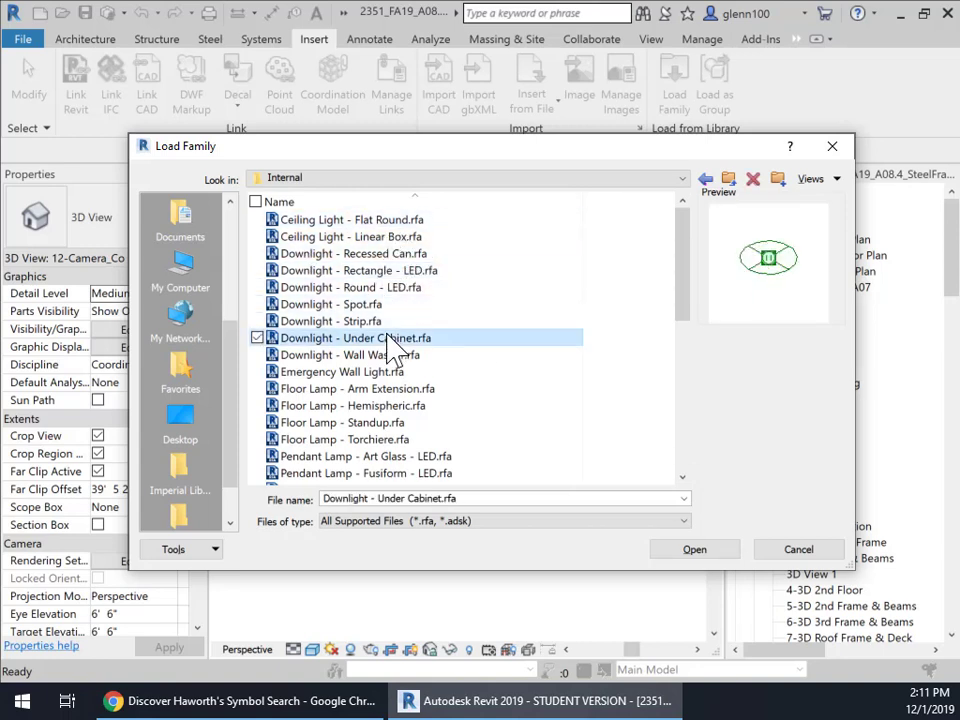
pyautogui.click(380, 391)
pyautogui.click(378, 456)
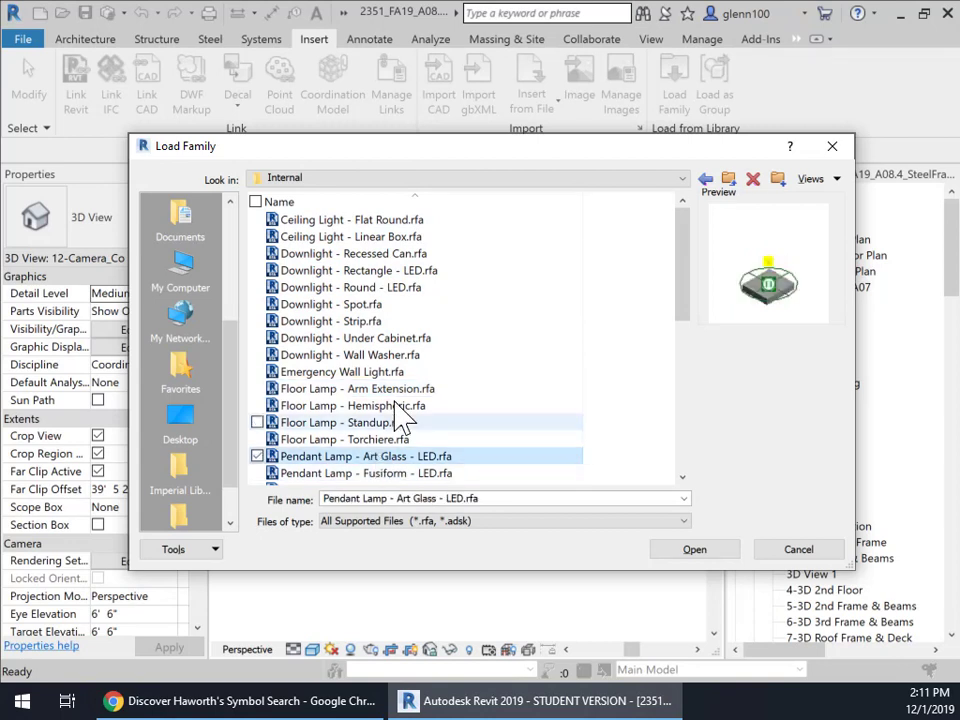
pyautogui.click(385, 237)
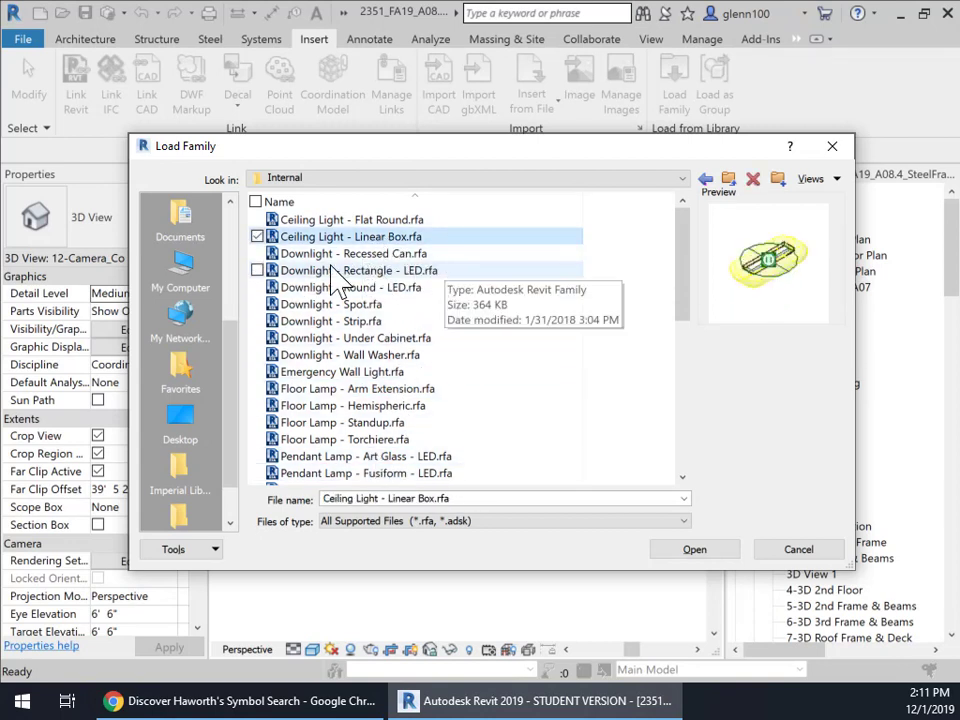
# Step: Load the Downlight - Recessed Can family into the project after looking through the rest of the fixture list
pyautogui.click(396, 254)
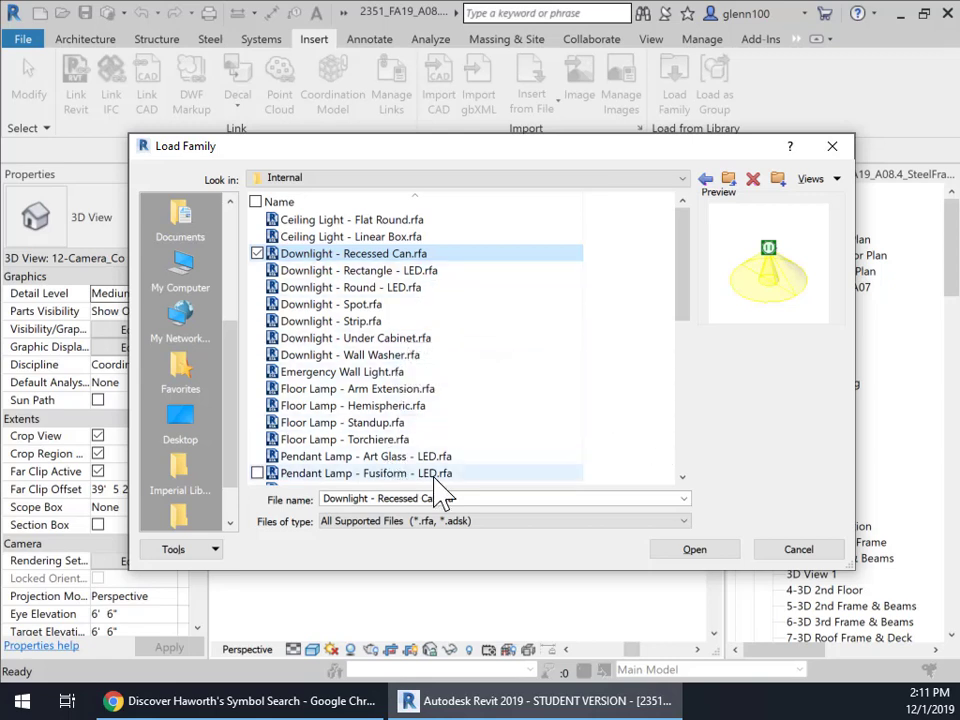
pyautogui.moveTo(686, 257); pyautogui.dragTo(684, 365)
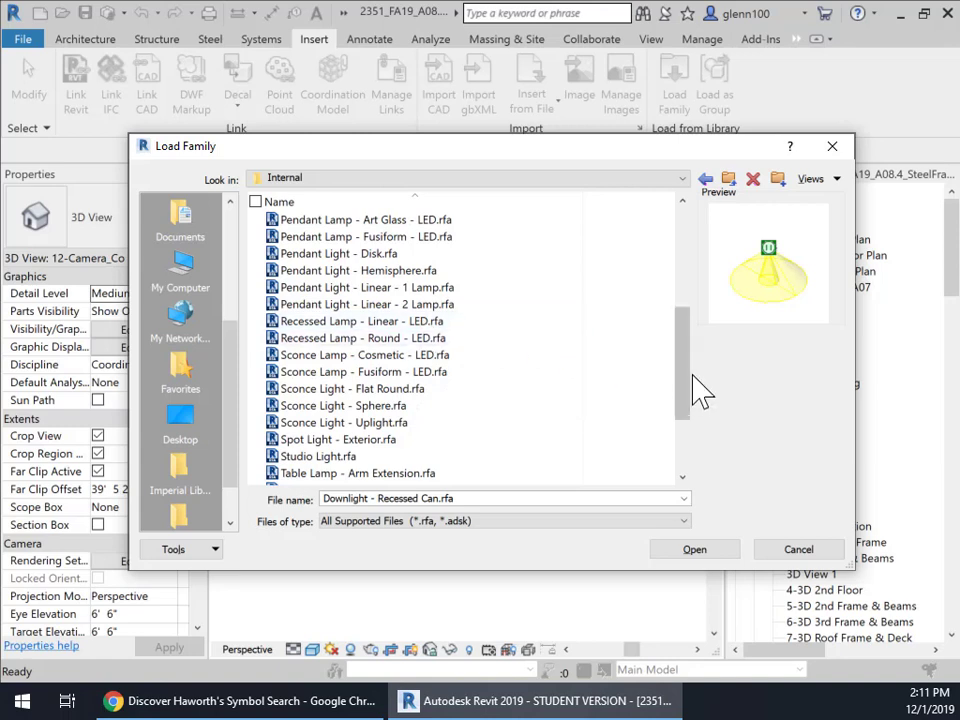
pyautogui.moveTo(690, 408); pyautogui.dragTo(685, 292)
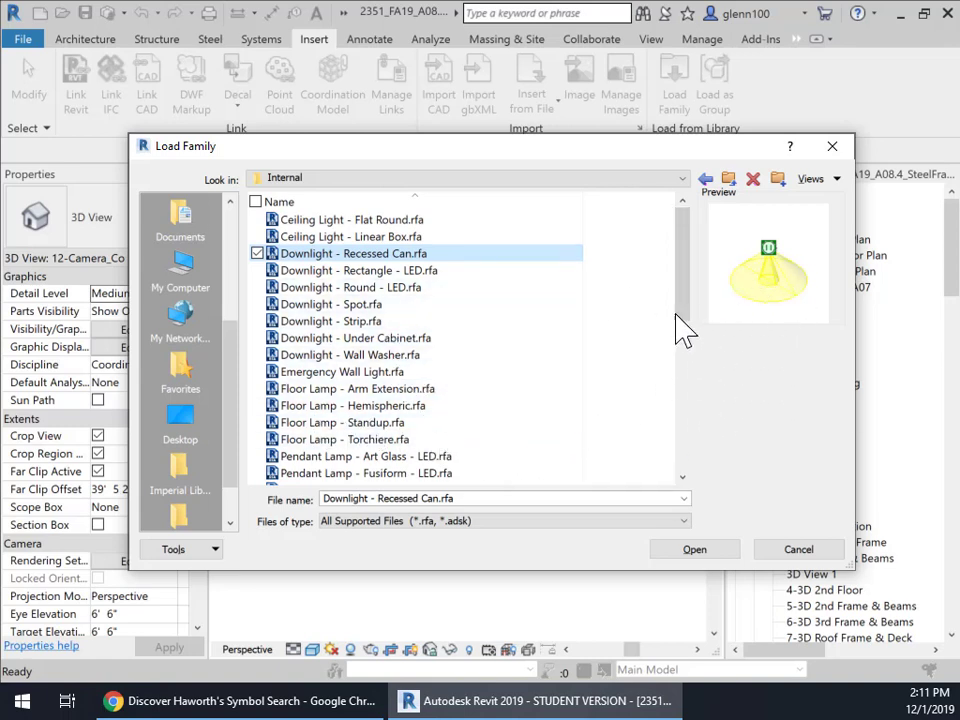
pyautogui.moveTo(690, 300); pyautogui.dragTo(683, 337)
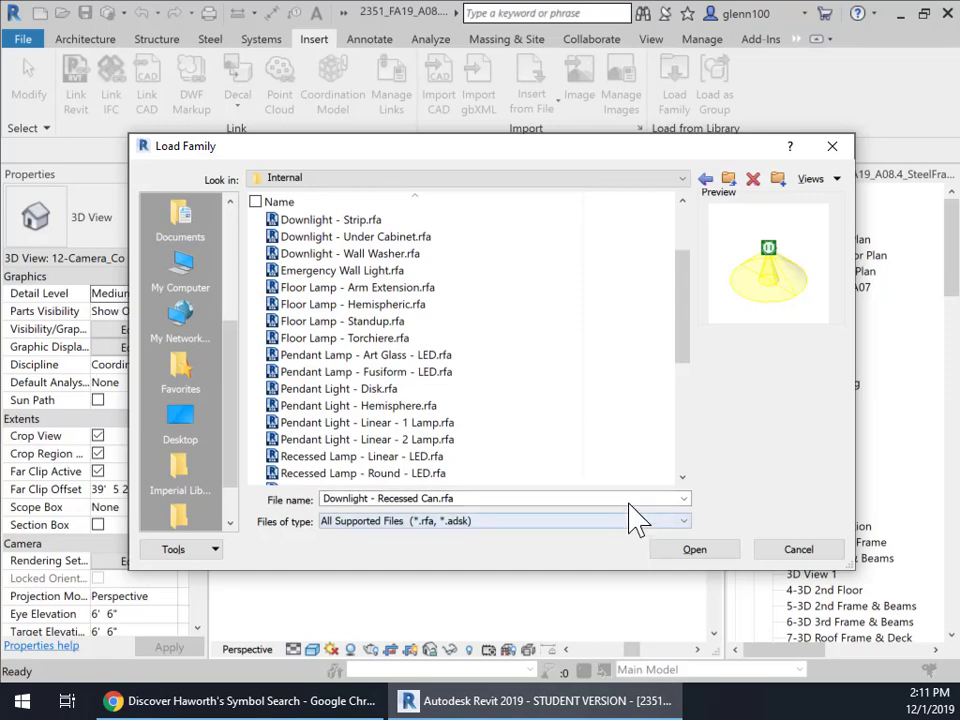
pyautogui.click(698, 552)
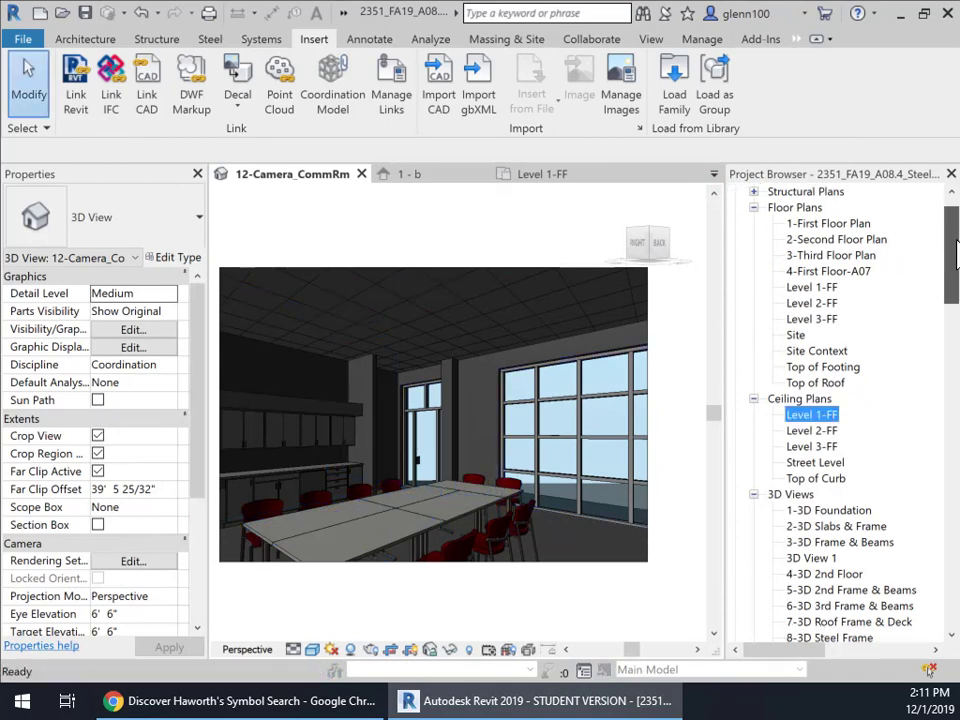
# Step: Locate Downlight - Recessed Can among the project's lighting fixtures and select its 8" Incandescent - 120V type
pyautogui.moveTo(951, 262); pyautogui.dragTo(952, 462)
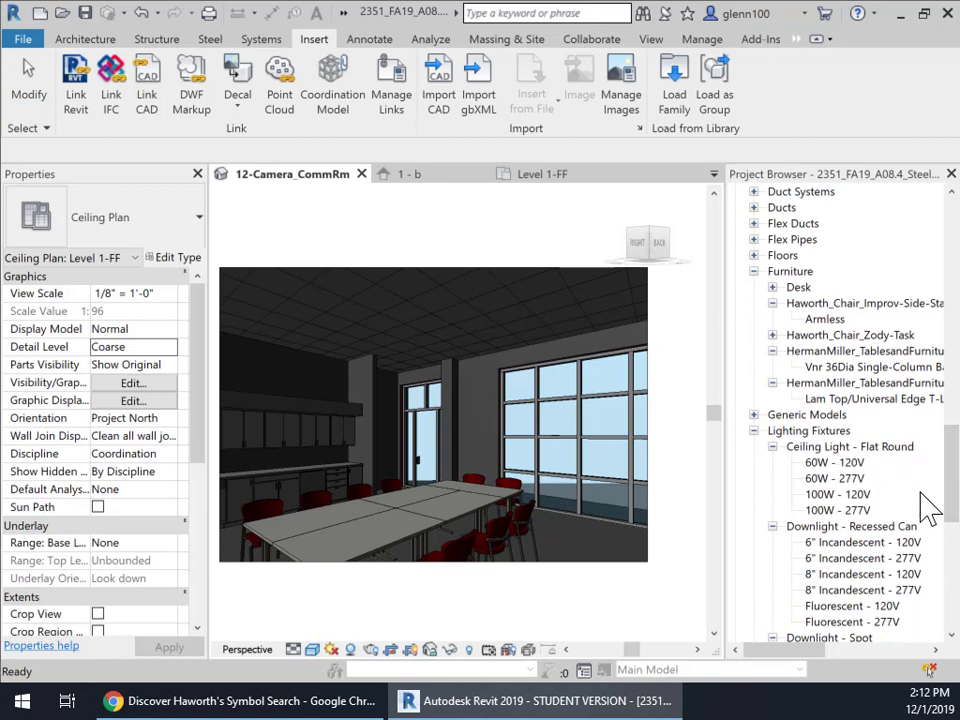
pyautogui.moveTo(951, 476); pyautogui.dragTo(951, 510)
pyautogui.click(815, 386)
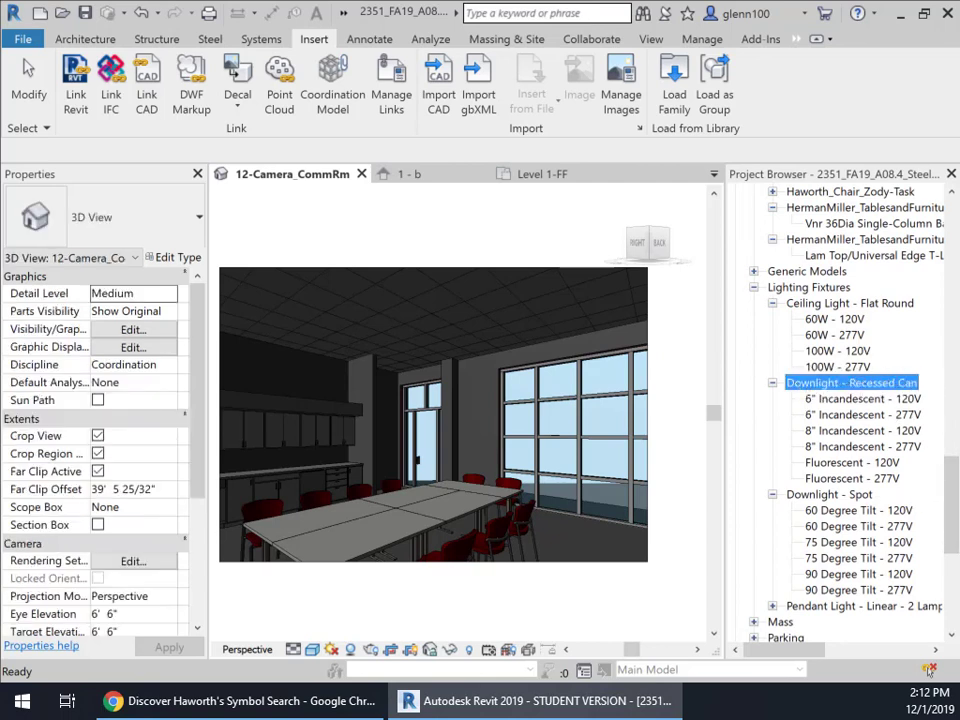
pyautogui.click(848, 431)
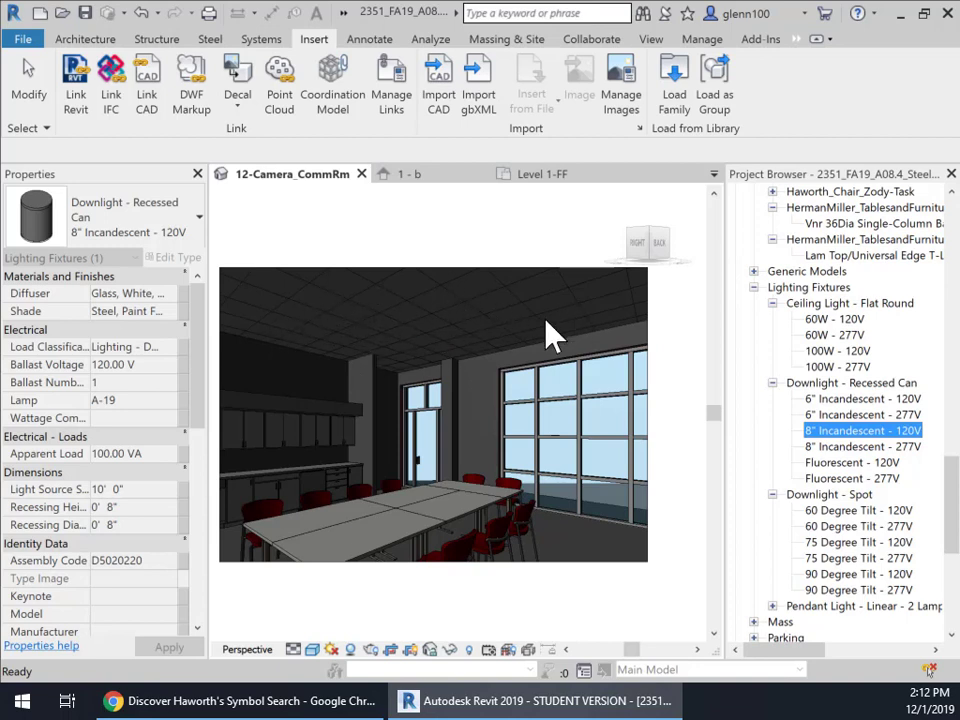
pyautogui.press('Escape')
# Step: Set the visual style of the 12-Camera_CommRm view to Shaded
pyautogui.click(311, 649)
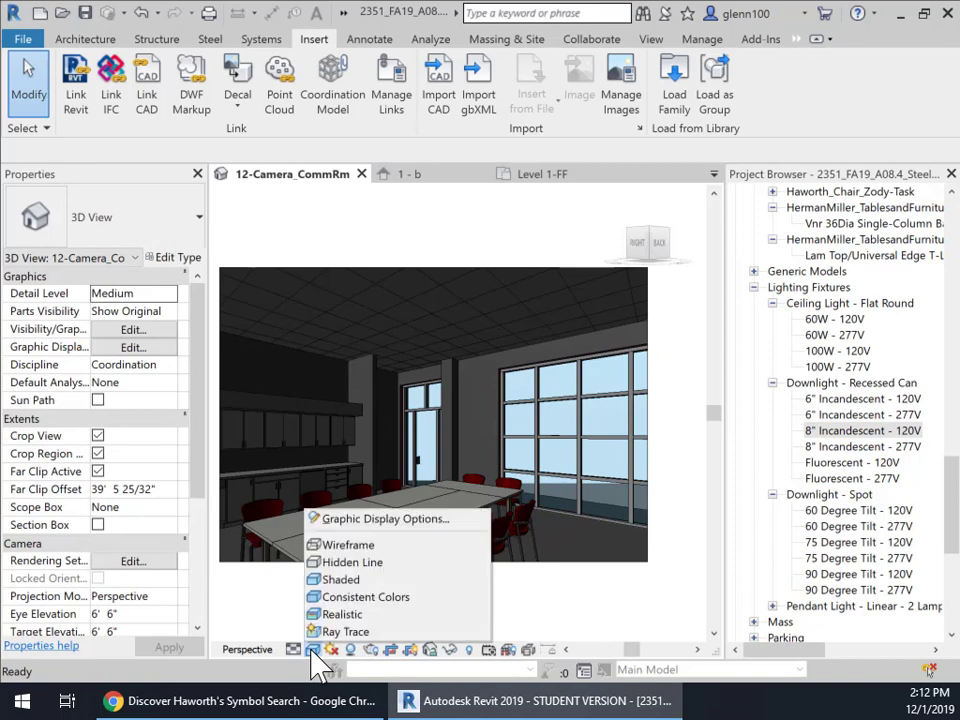
pyautogui.click(362, 579)
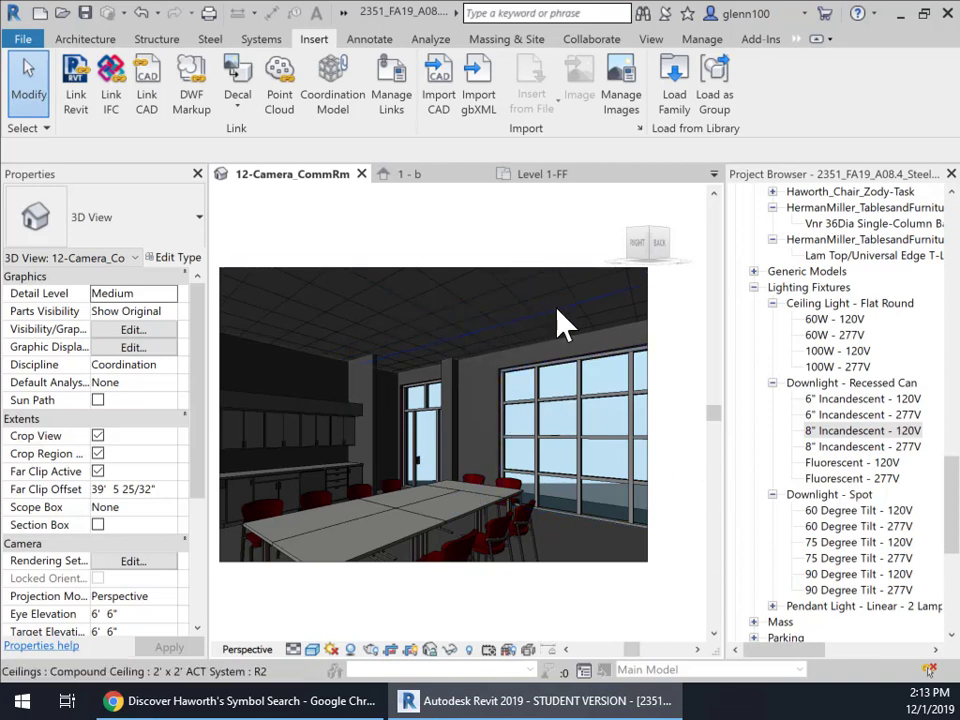
# Step: Try to place an 8" Incandescent - 120V recessed can downlight over the tables in the Level 1-FF floor plan
pyautogui.click(558, 184)
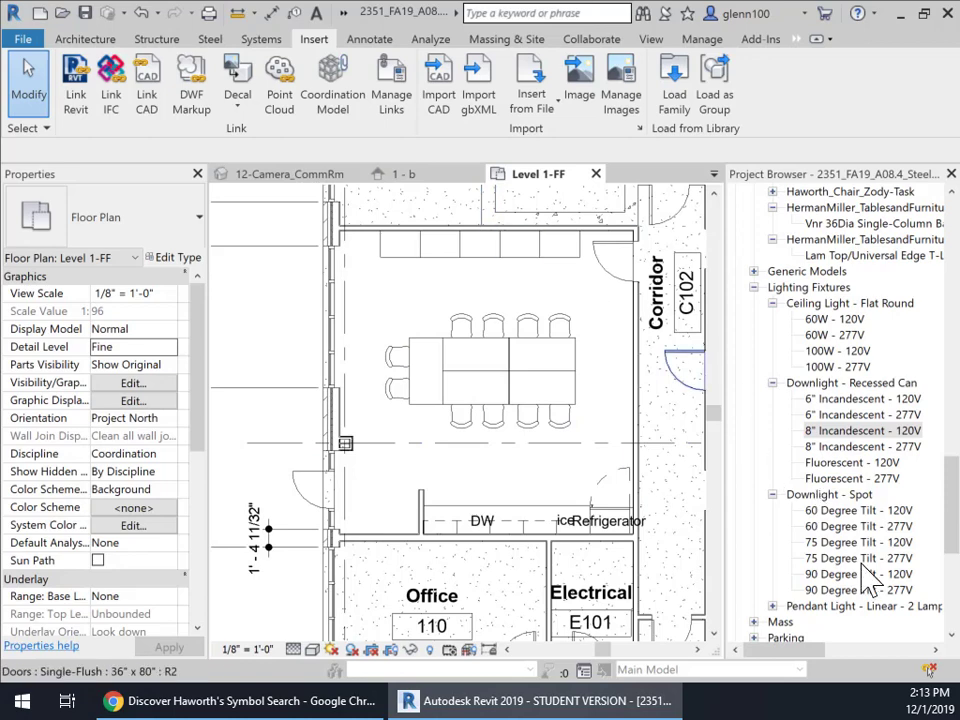
pyautogui.click(862, 431)
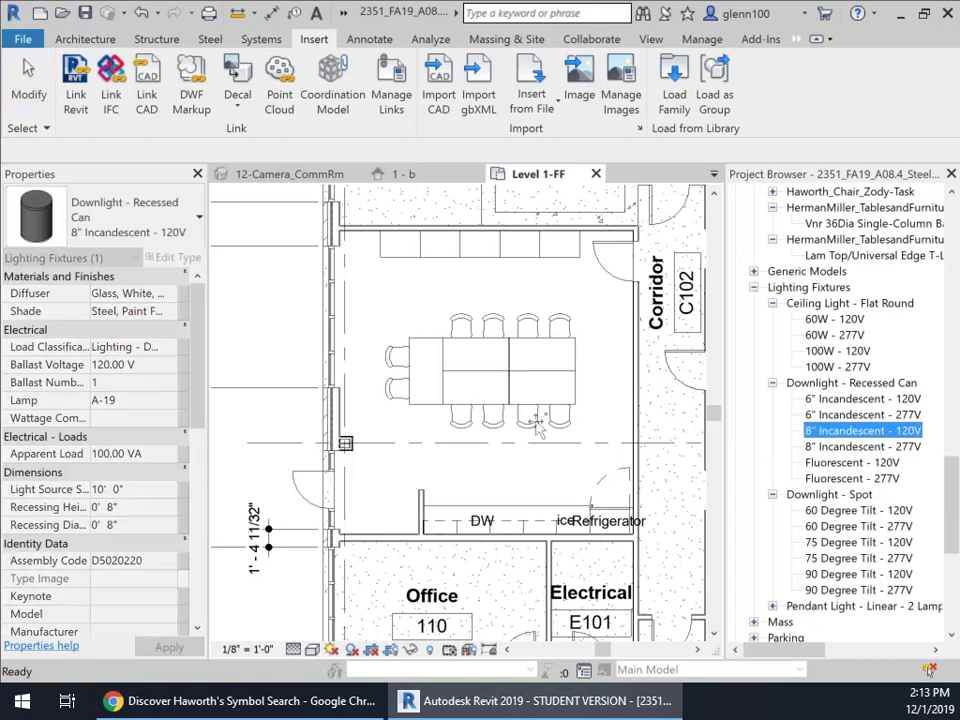
pyautogui.moveTo(538, 427); pyautogui.dragTo(542, 321)
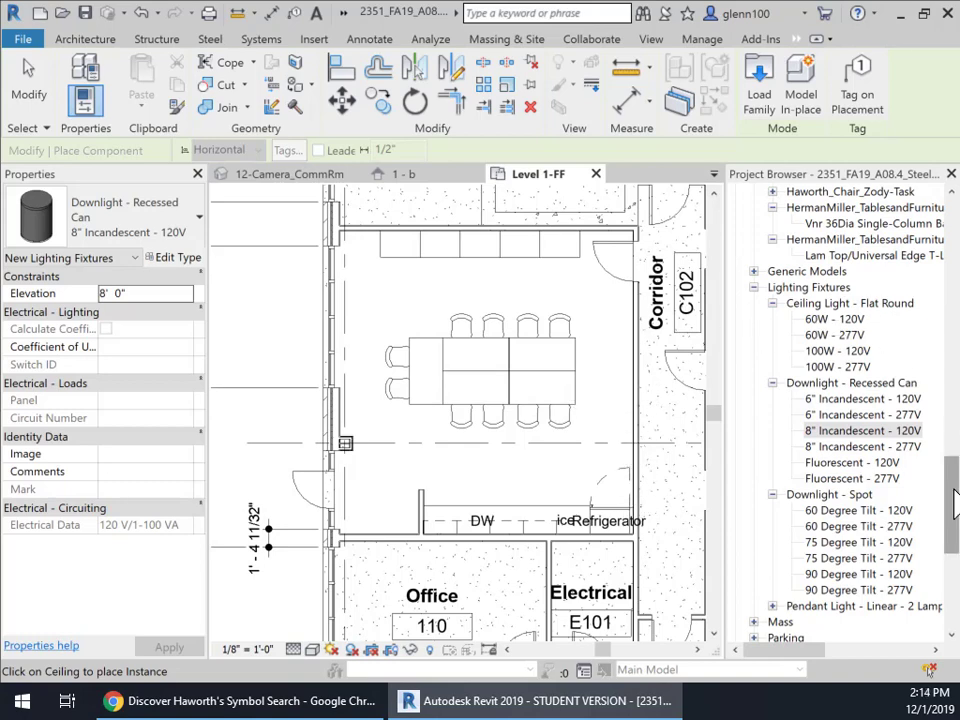
pyautogui.press('Escape')
# Step: Open the Level 1-FF ceiling plan
pyautogui.moveTo(955, 505); pyautogui.dragTo(955, 215)
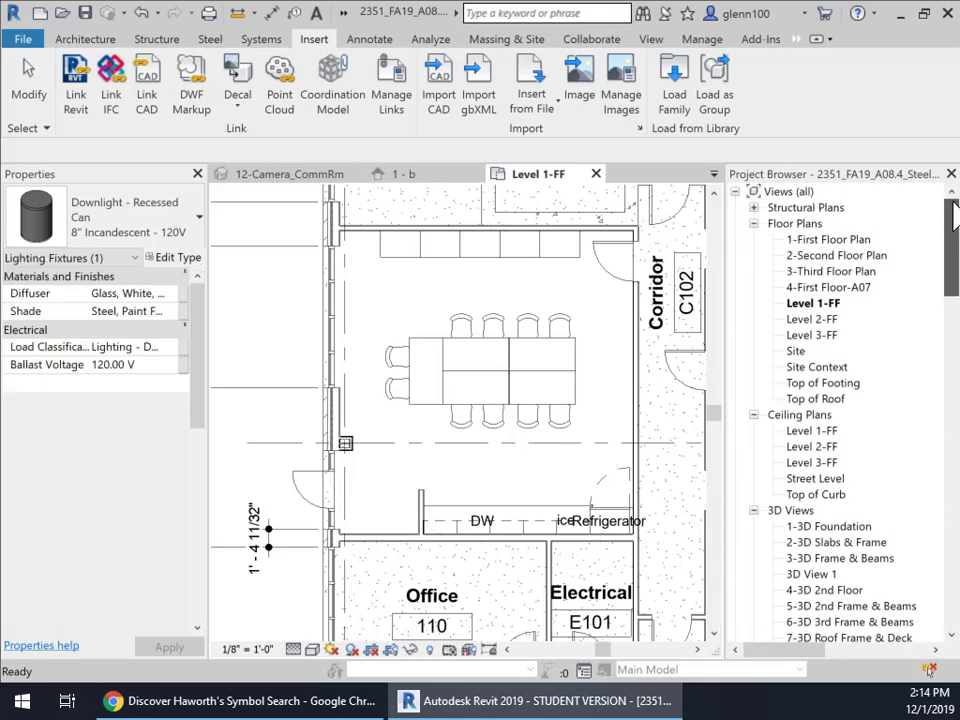
pyautogui.doubleClick(815, 431)
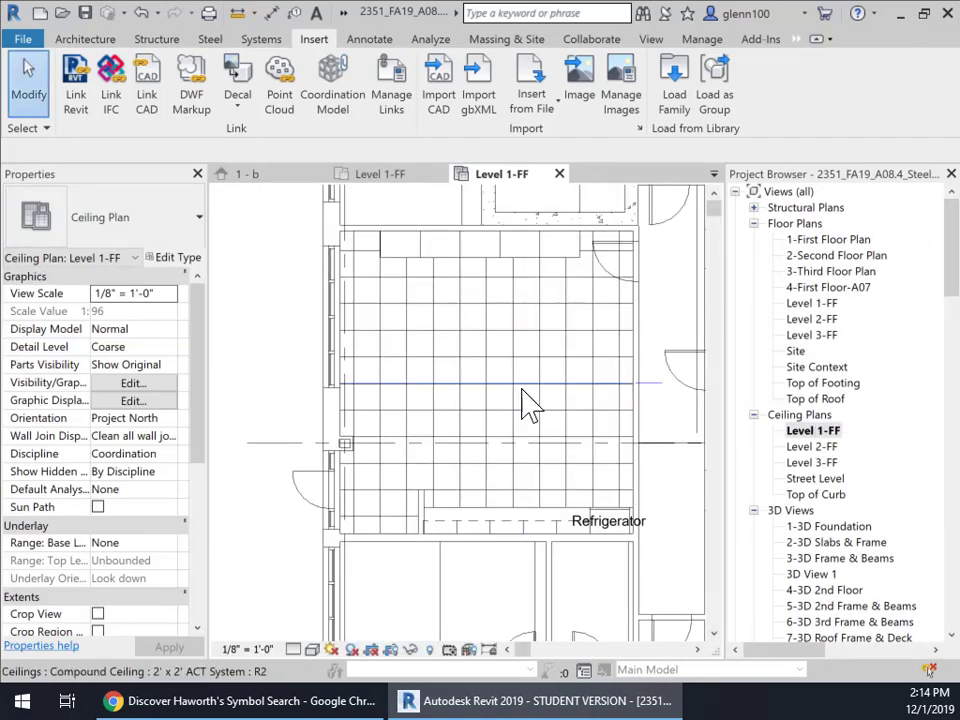
# Step: Try positioning an 8" Incandescent - 120V recessed can downlight on the room's ceiling grid, then end the placement
pyautogui.moveTo(951, 235); pyautogui.dragTo(952, 520)
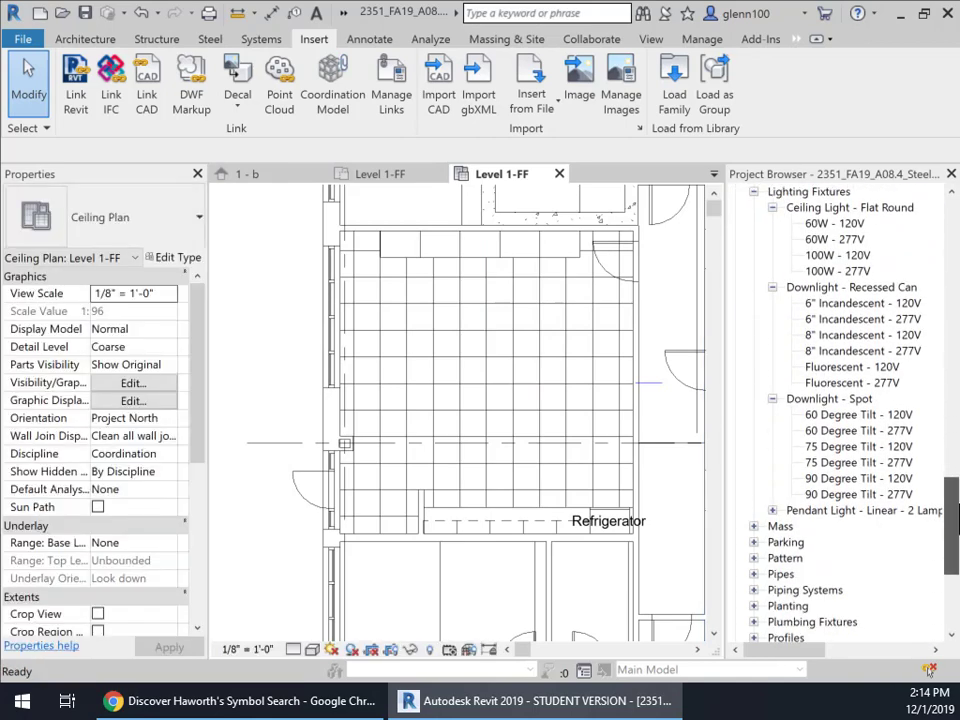
pyautogui.click(860, 335)
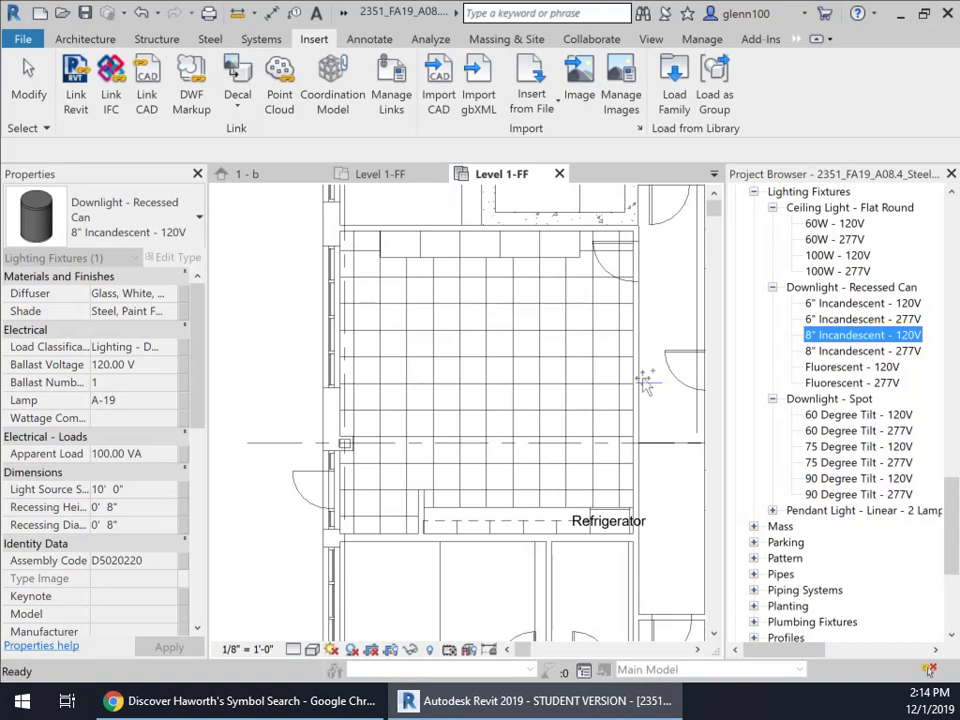
pyautogui.moveTo(645, 383); pyautogui.dragTo(461, 369)
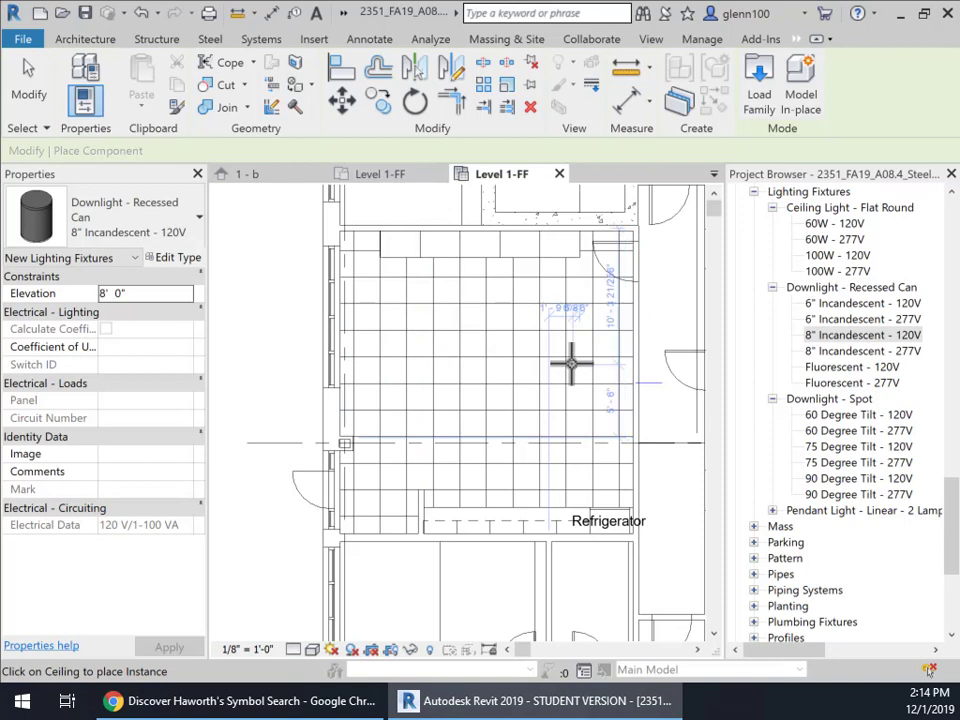
pyautogui.click(28, 82)
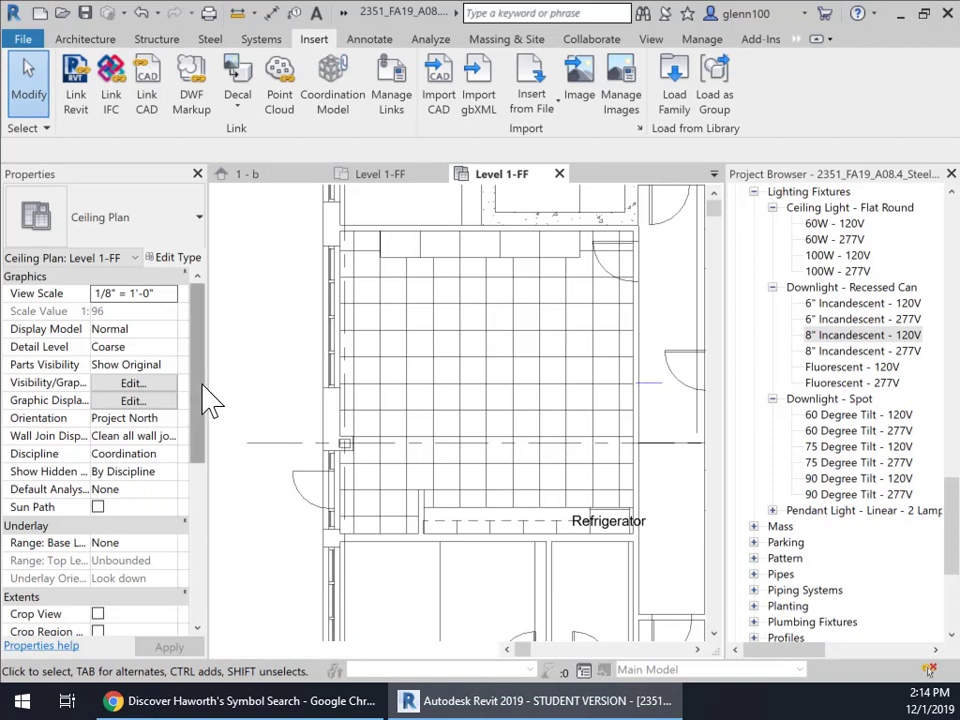
# Step: Set the ceiling plan's underlay base level to Level 1-FF
pyautogui.scroll(-5, 203, 430)
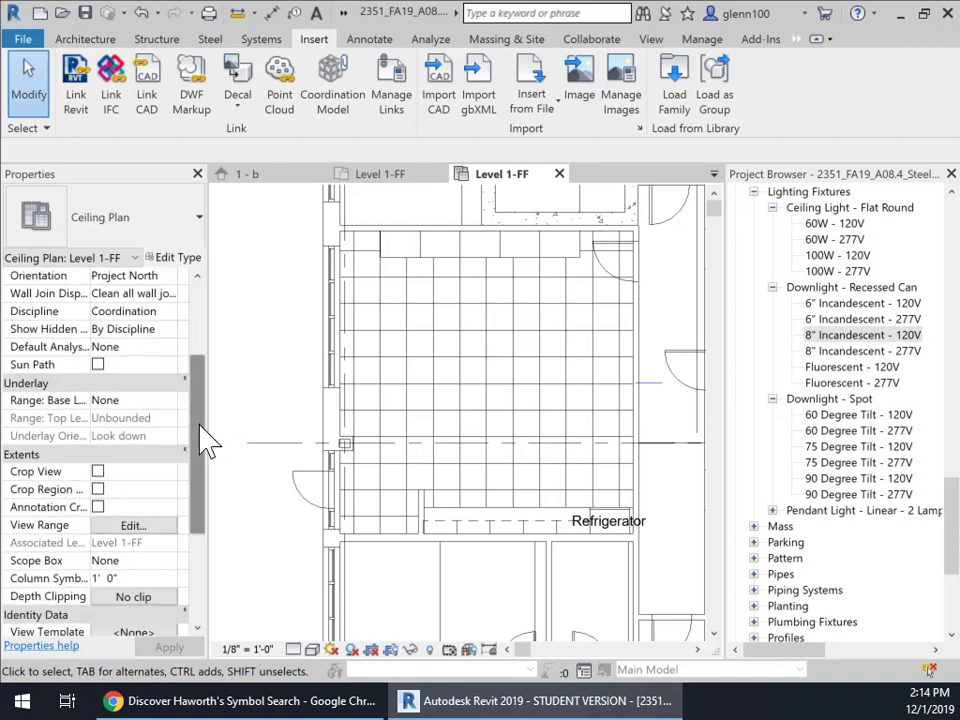
pyautogui.scroll(-1, 205, 440)
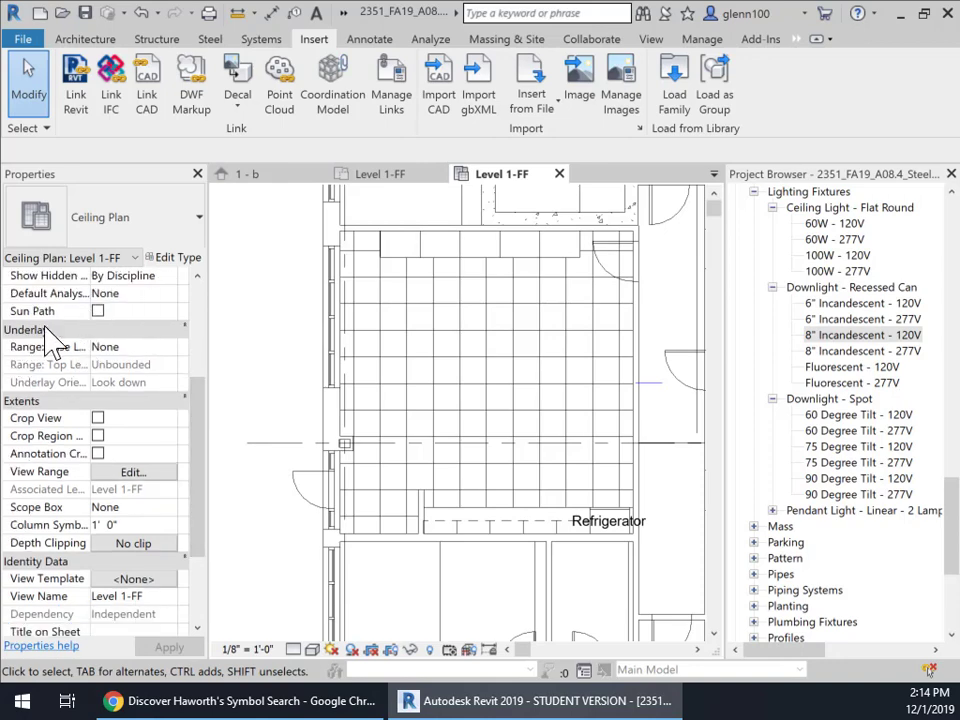
pyautogui.moveTo(203, 420)
pyautogui.mouseDown()
pyautogui.moveTo(196, 336)
pyautogui.moveTo(199, 414)
pyautogui.mouseUp()
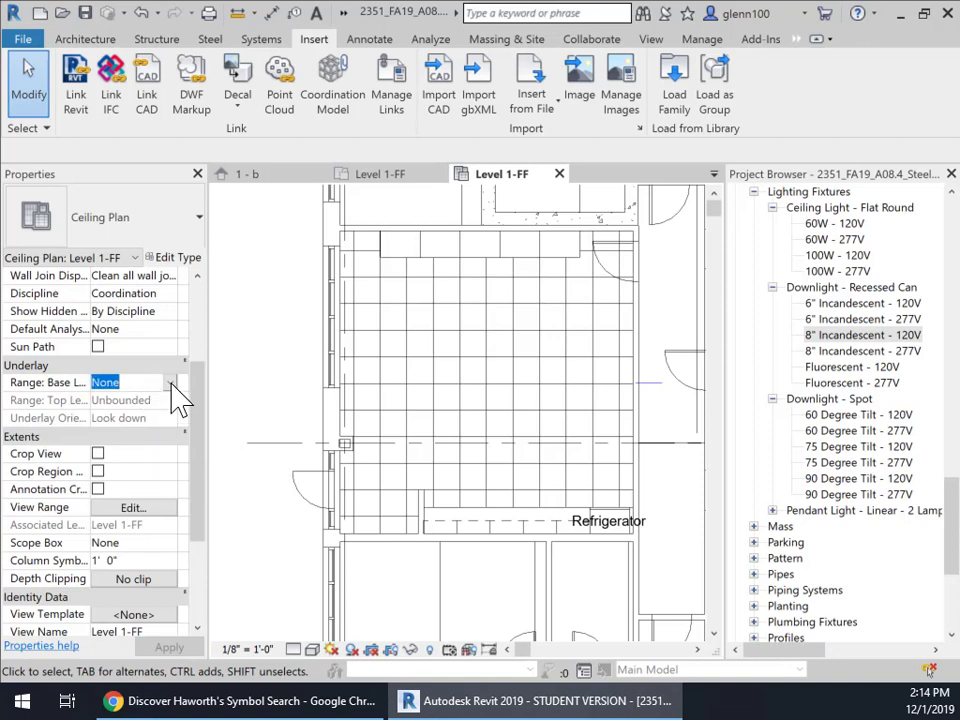
pyautogui.click(171, 385)
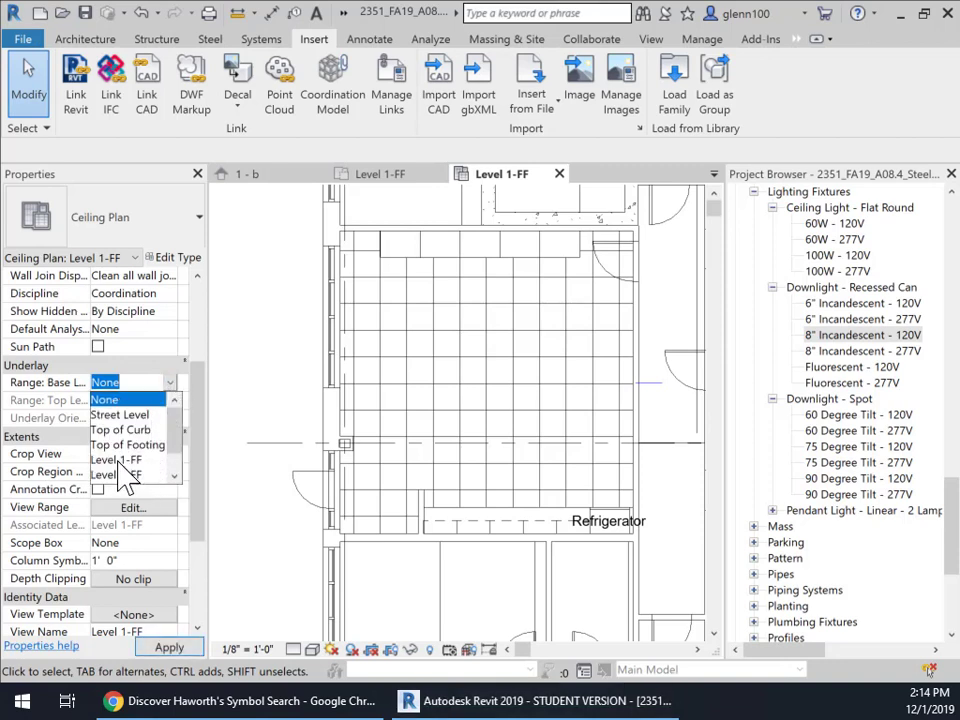
pyautogui.click(114, 462)
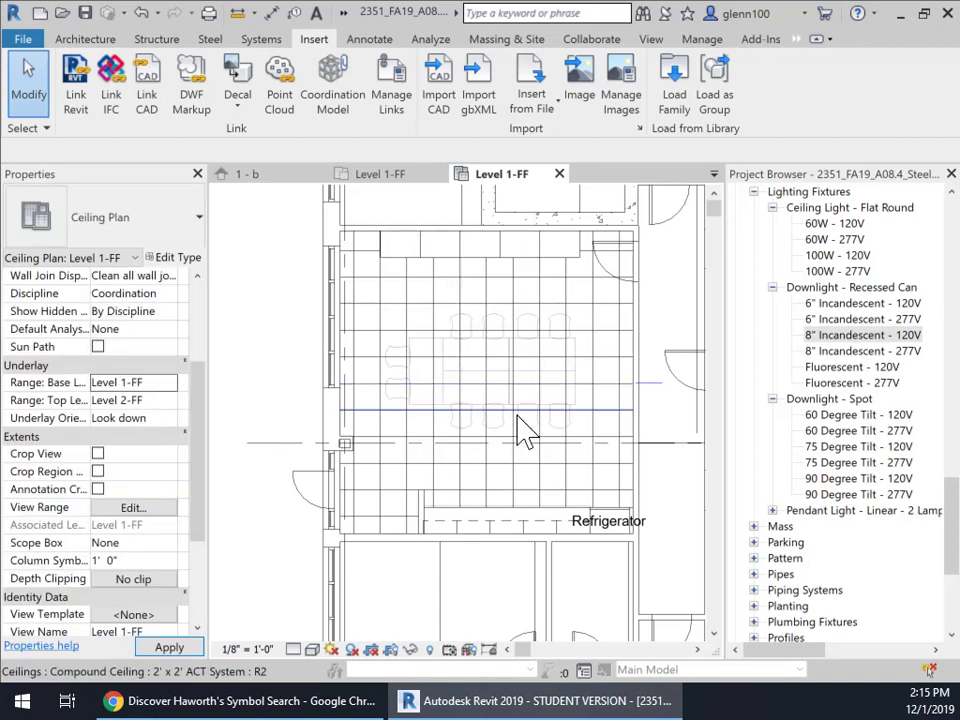
# Step: Try the Look up underlay orientation, and return the ceiling plan's underlay to Look down
pyautogui.click(172, 419)
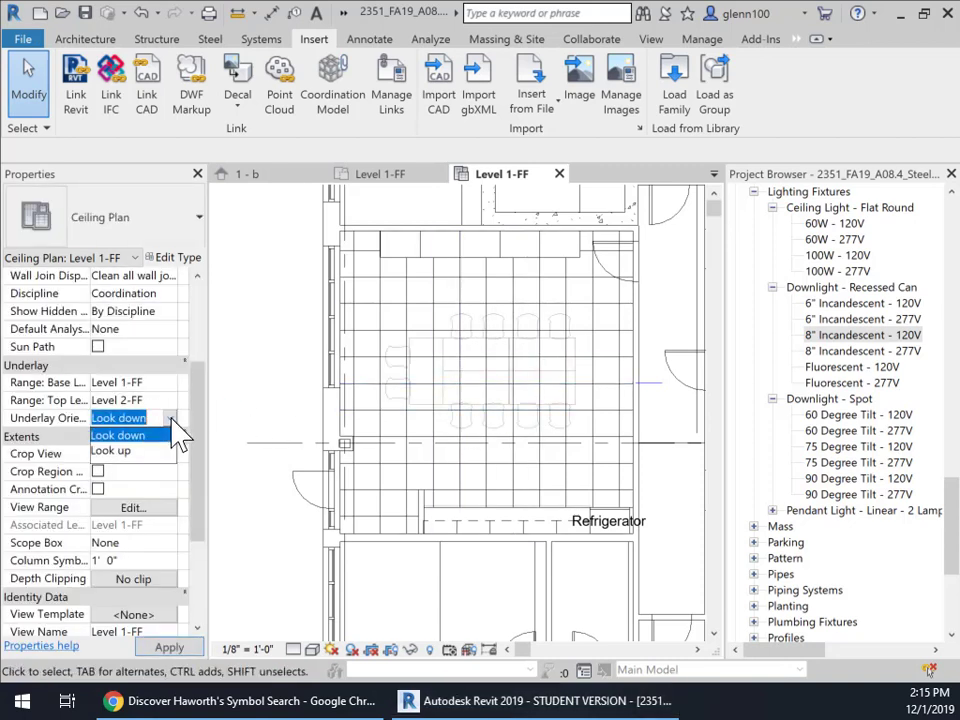
pyautogui.click(116, 455)
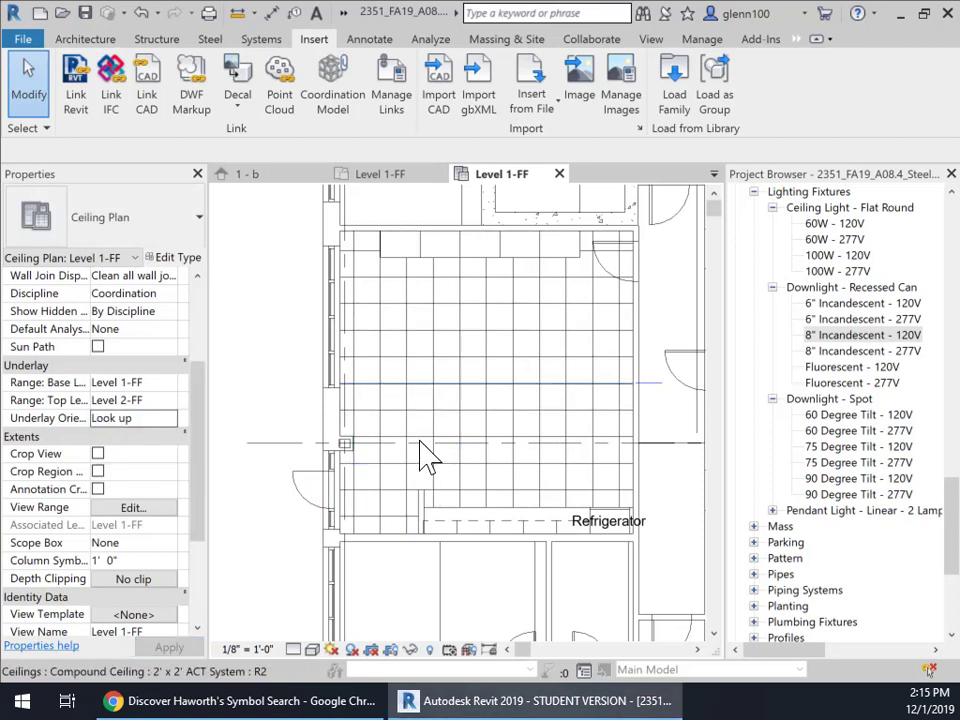
pyautogui.click(171, 419)
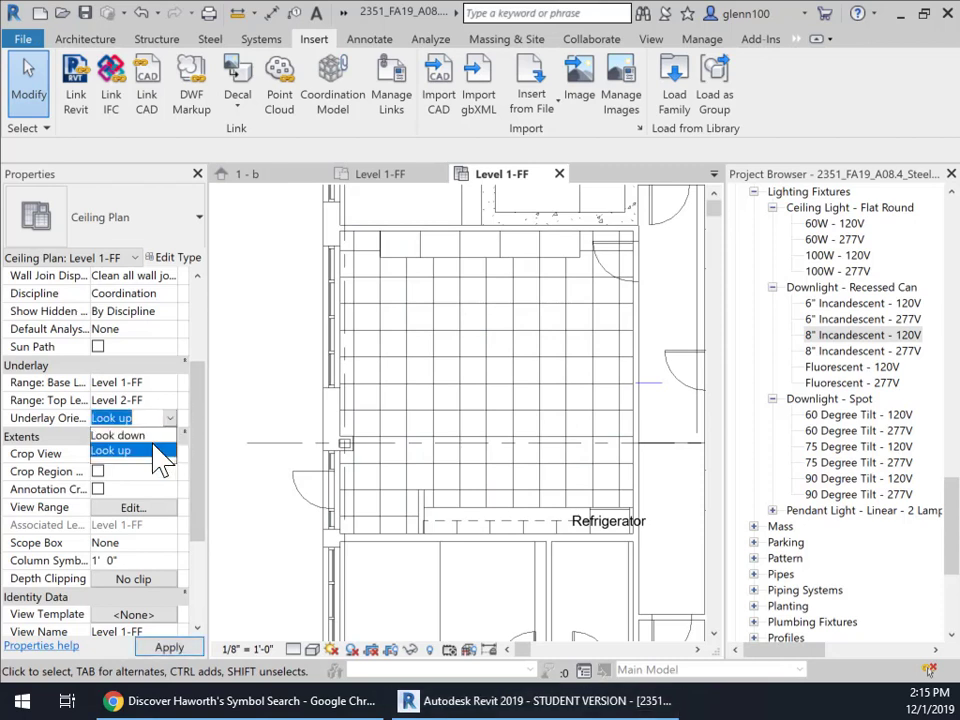
pyautogui.click(140, 436)
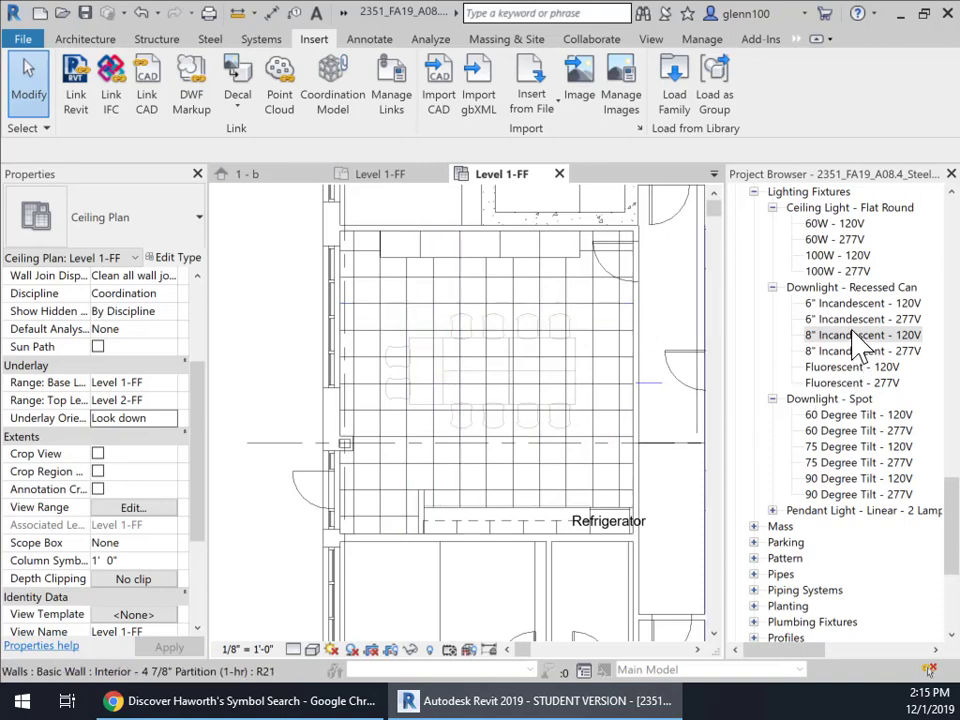
pyautogui.moveTo(857, 341); pyautogui.dragTo(553, 347)
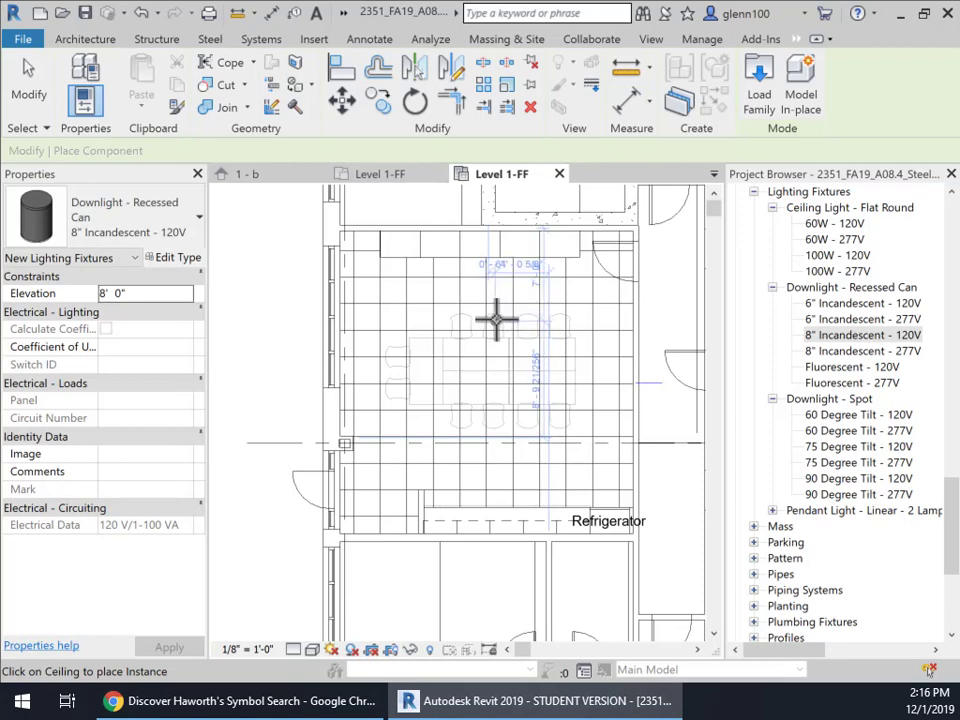
pyautogui.scroll(5, 496, 318)
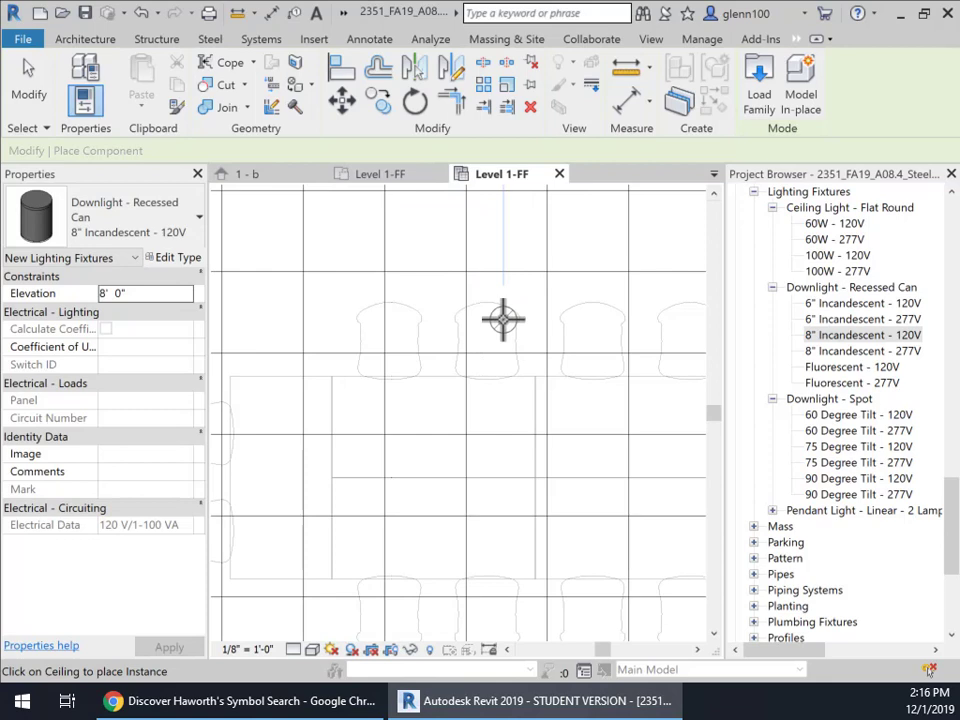
pyautogui.press('Escape')
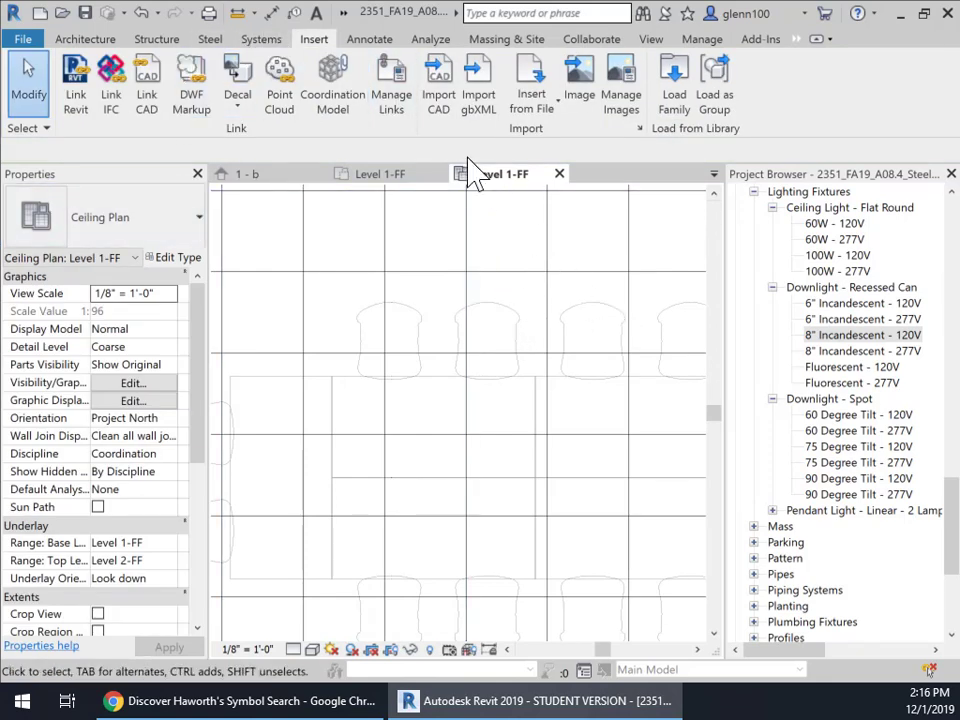
pyautogui.scroll(-5, 540, 386)
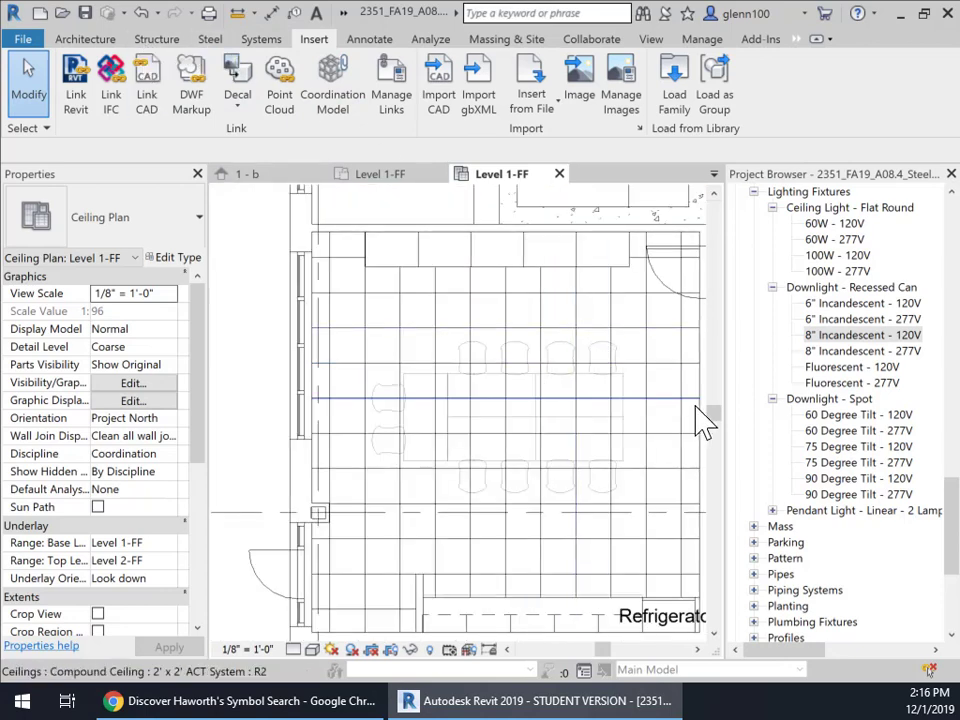
pyautogui.moveTo(645, 455); pyautogui.dragTo(552, 444, button='middle')
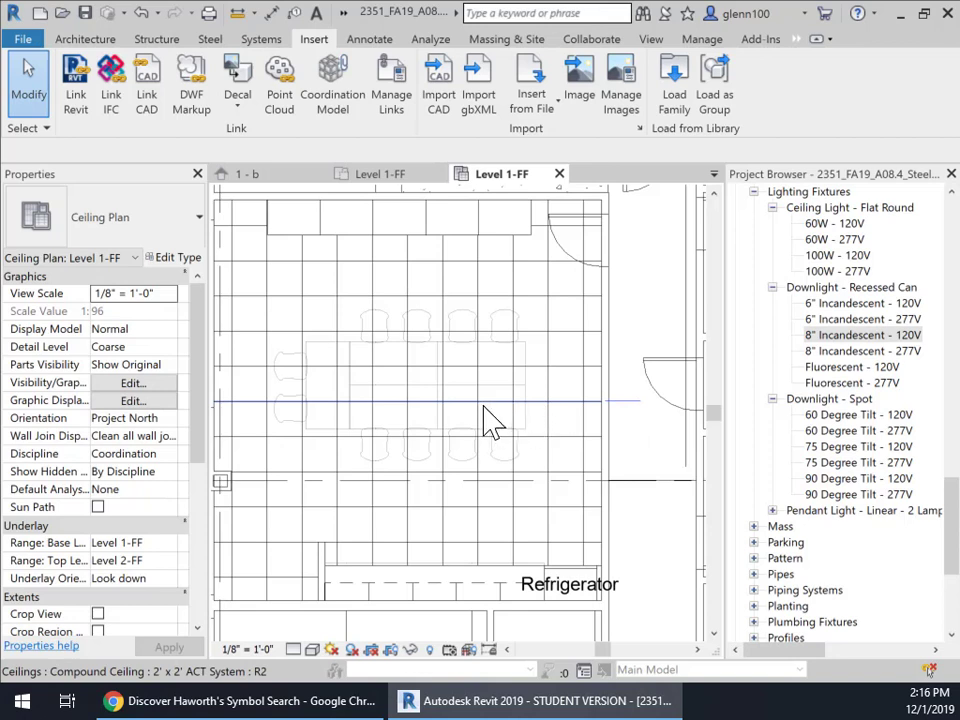
pyautogui.moveTo(483, 402); pyautogui.dragTo(484, 401, button='middle')
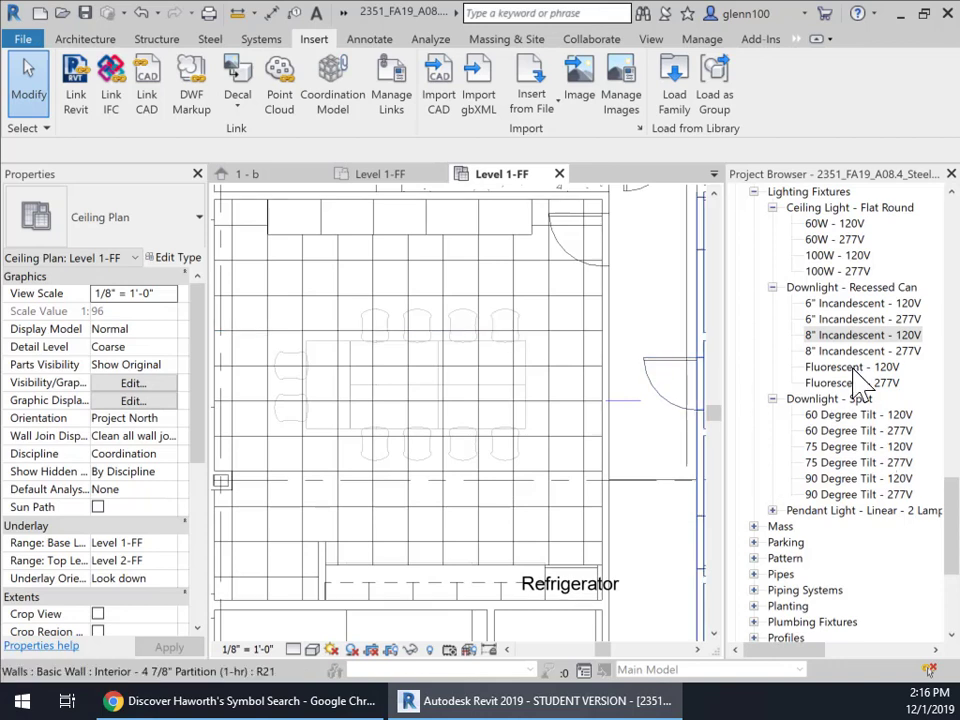
pyautogui.click(843, 337)
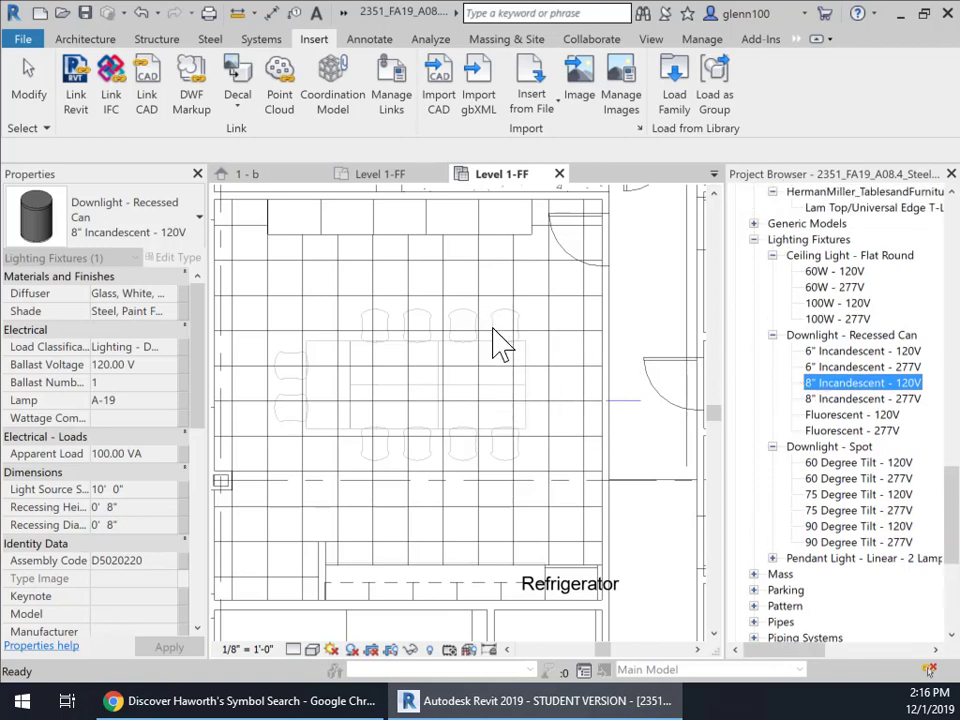
pyautogui.press('Escape')
# Step: Draw two crossing diagonal Blue-Wide detail lines corner to corner in the ceiling tile over the upper row's chair nearest the door
pyautogui.scroll(2, 500, 340)
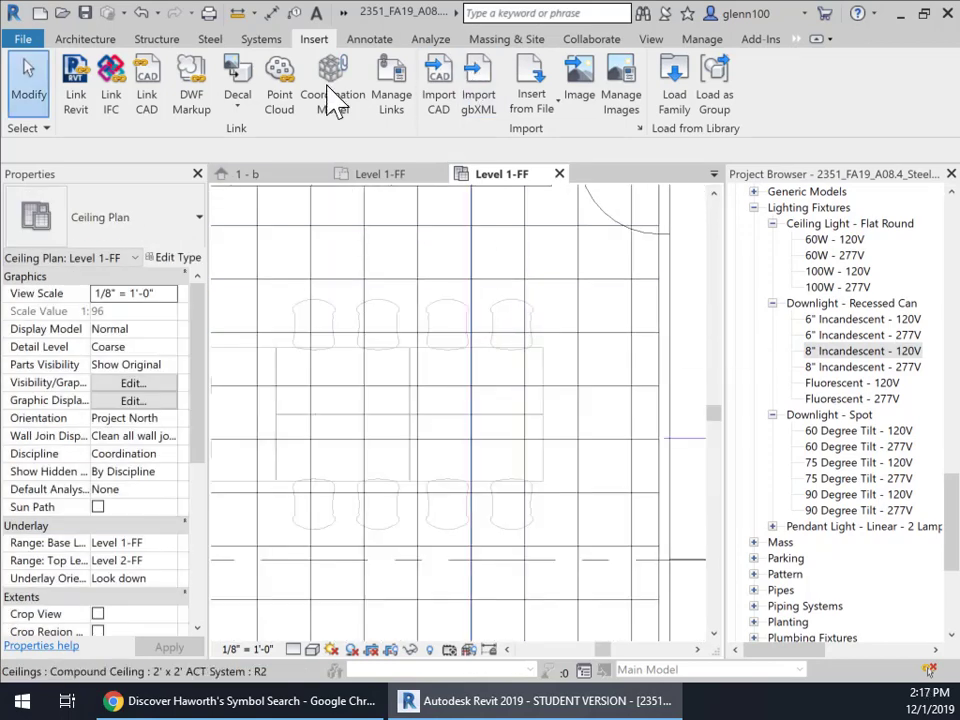
pyautogui.click(90, 42)
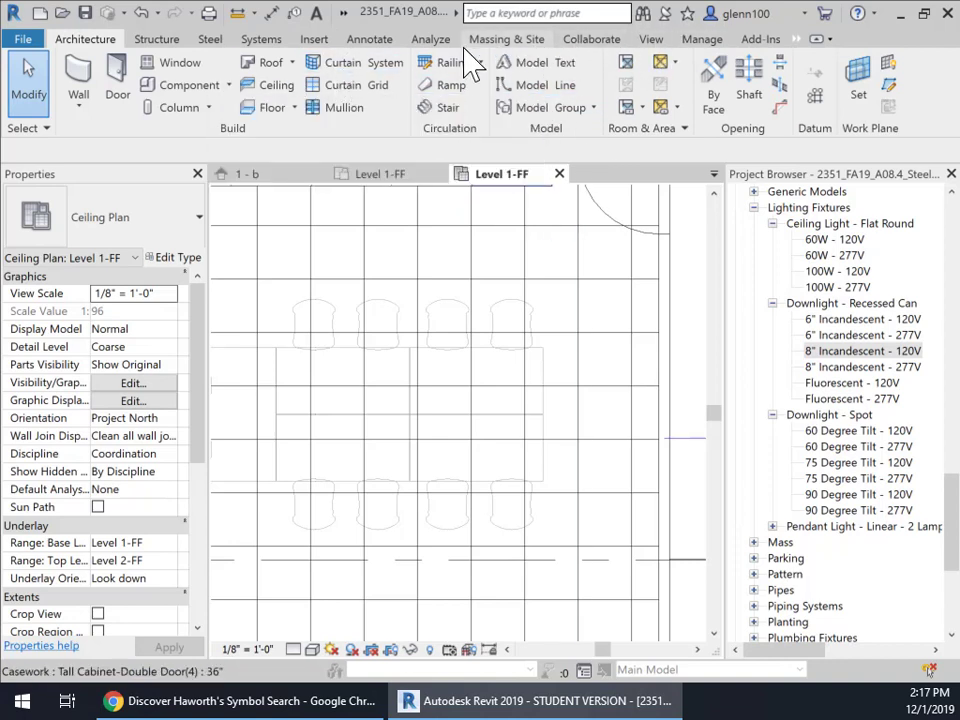
pyautogui.click(370, 40)
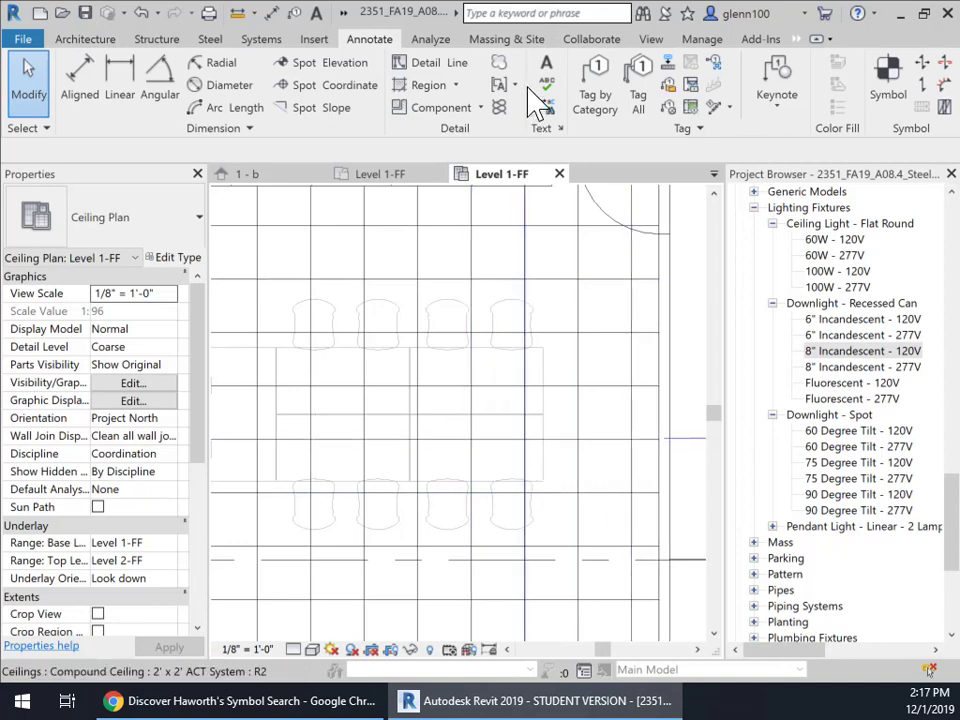
pyautogui.click(440, 70)
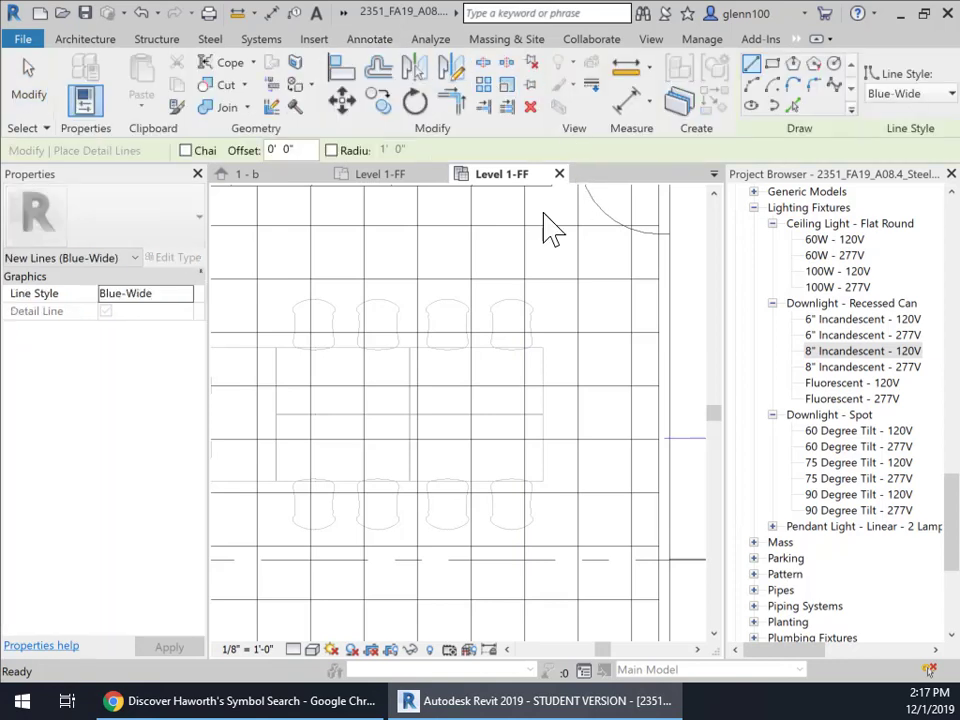
pyautogui.click(519, 279)
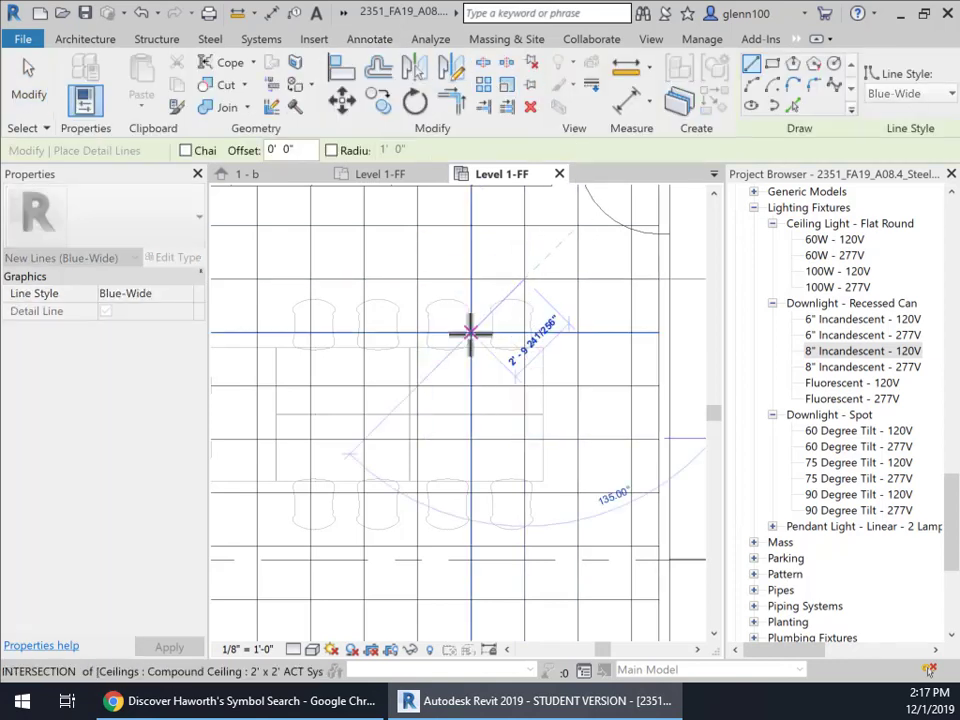
pyautogui.click(471, 328)
pyautogui.click(471, 279)
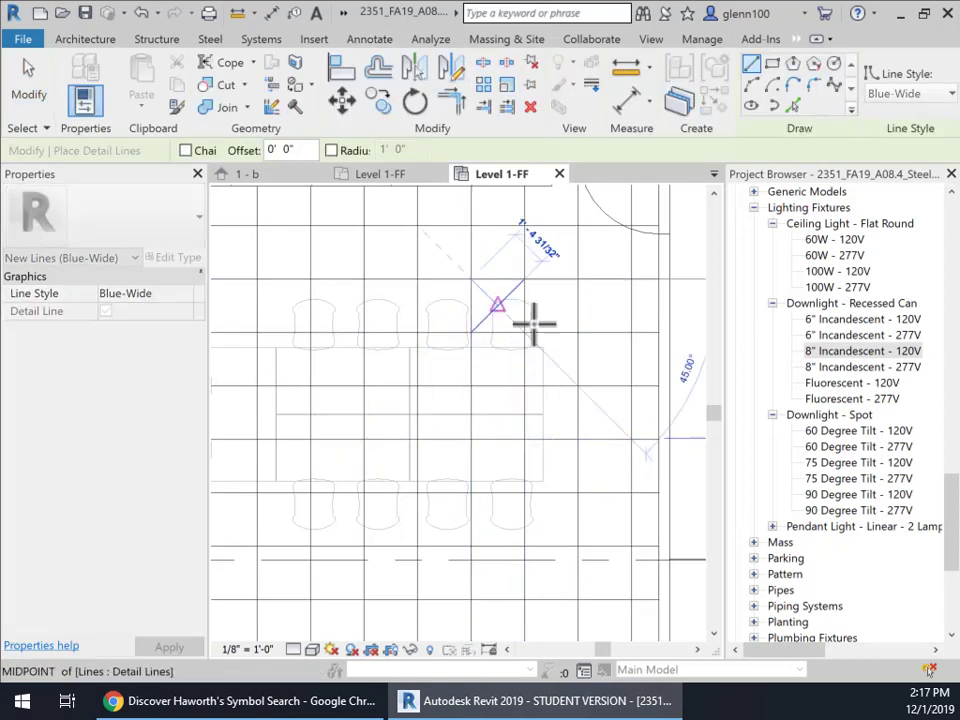
pyautogui.click(525, 331)
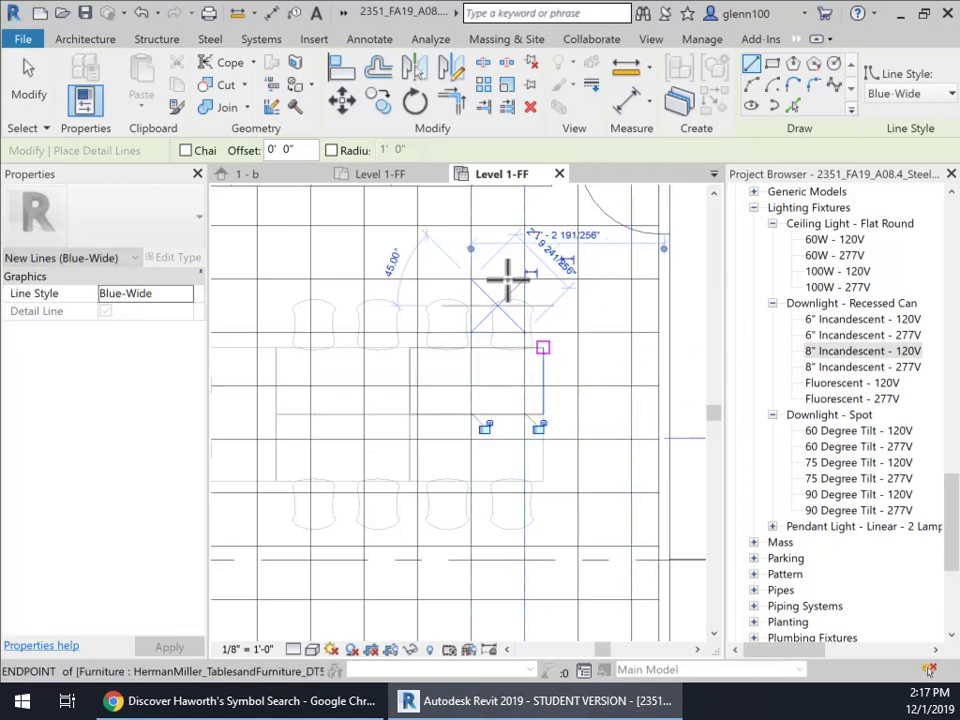
pyautogui.click(498, 305)
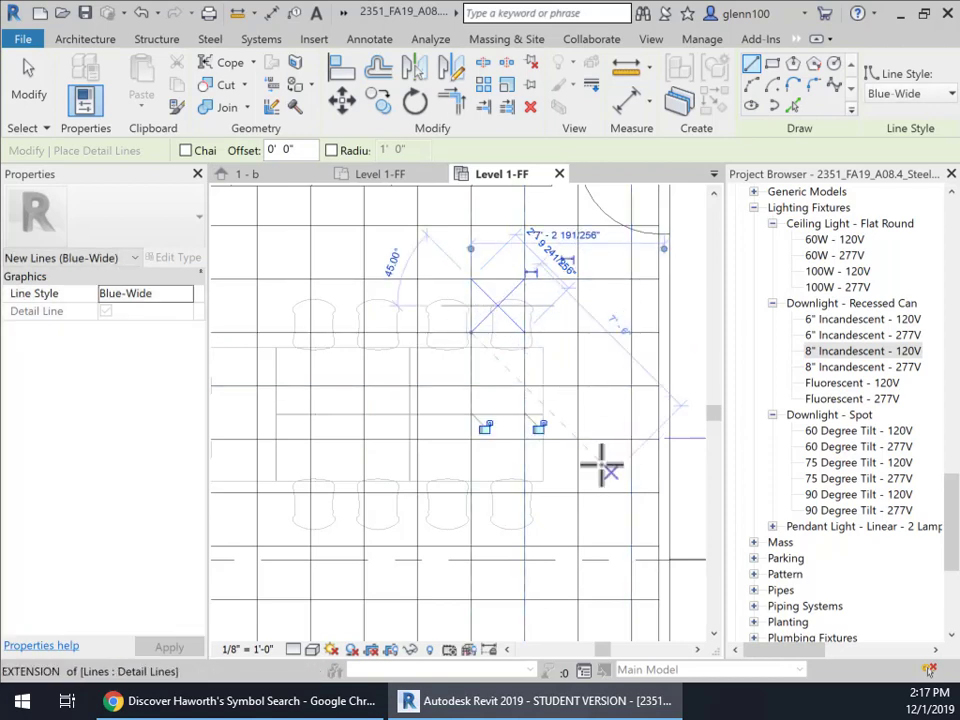
pyautogui.press('Escape')
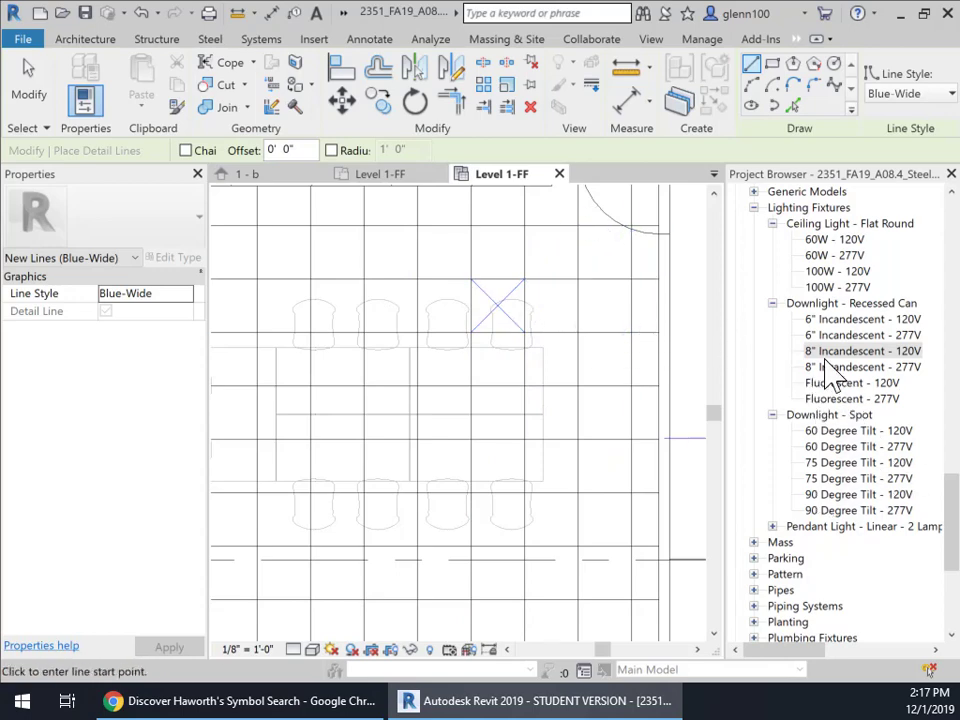
# Step: Place an 8" Incandescent - 120V recessed can downlight where the two diagonal detail lines cross, and end the placement
pyautogui.moveTo(828, 352); pyautogui.dragTo(499, 311)
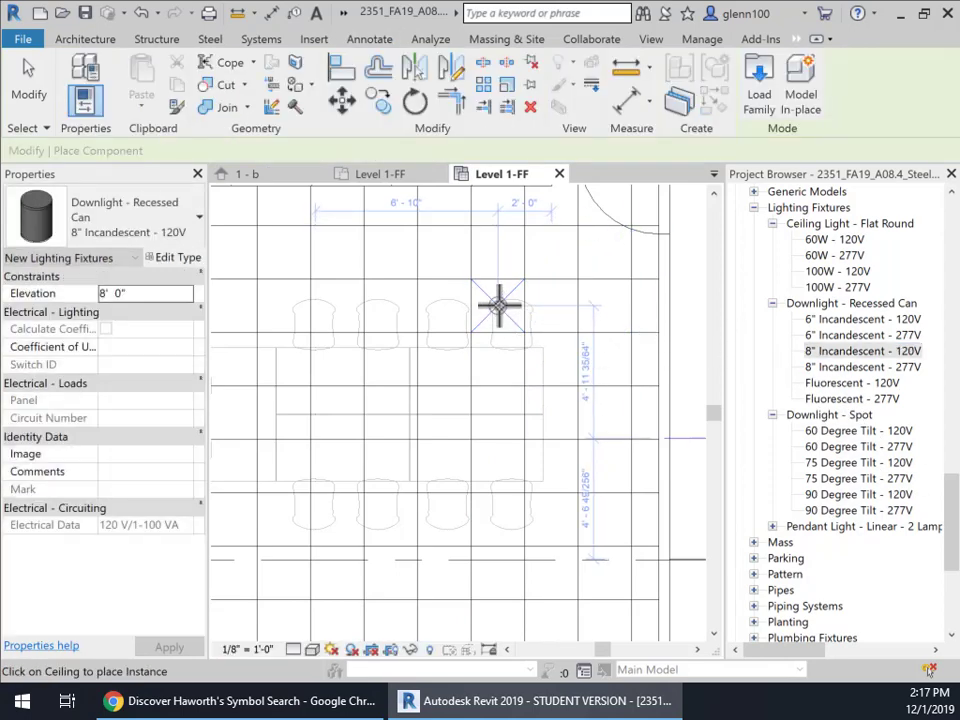
pyautogui.scroll(3, 498, 305)
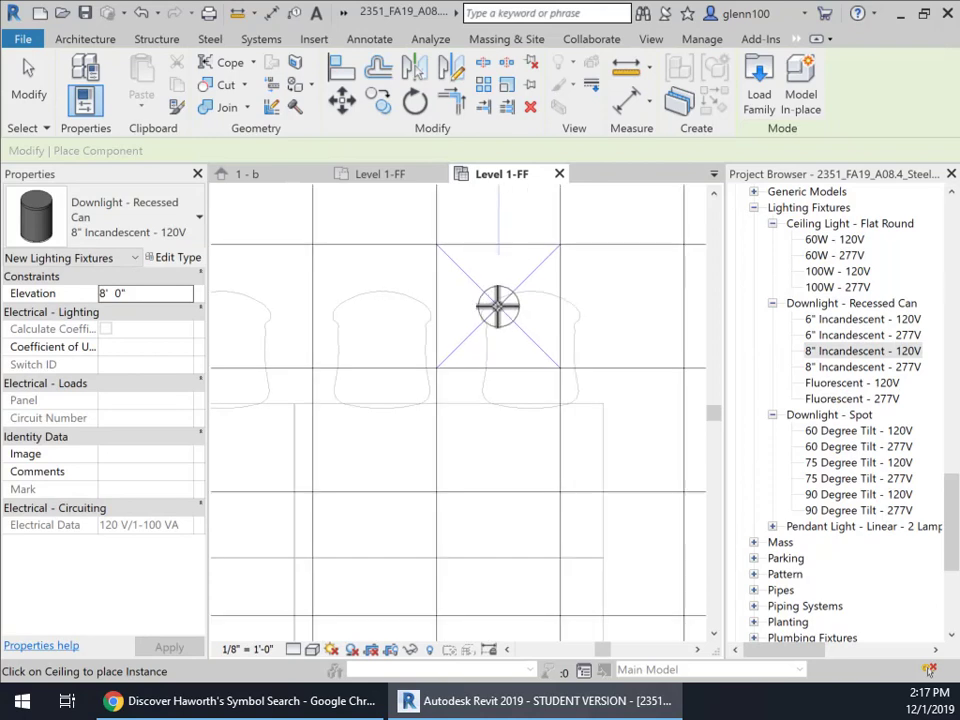
pyautogui.click(498, 305)
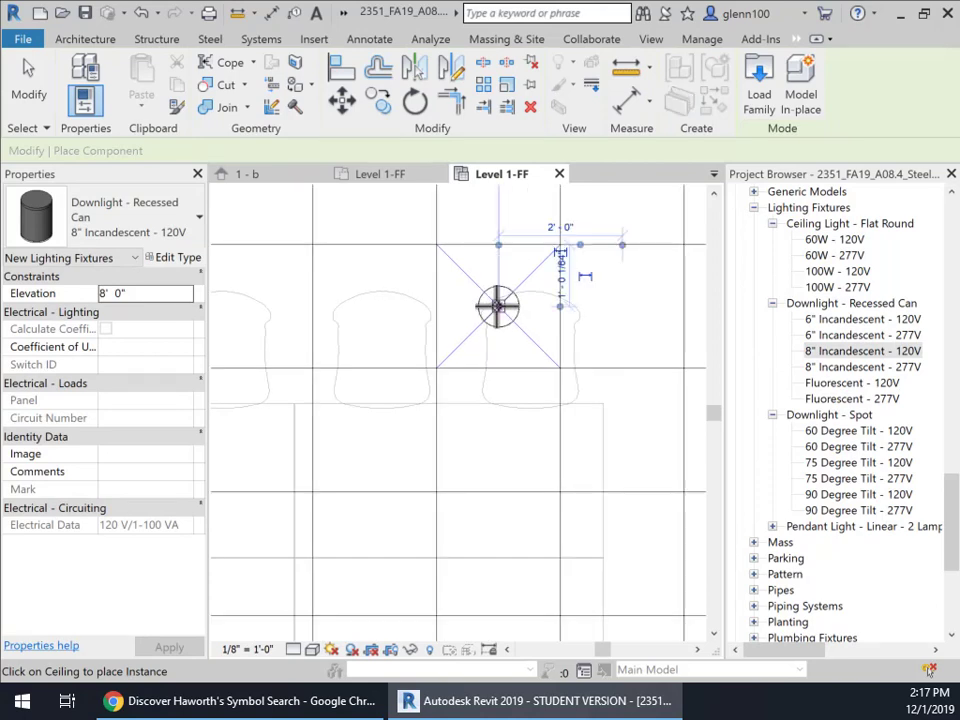
pyautogui.scroll(-1, 514, 461)
pyautogui.scroll(-4, 512, 461)
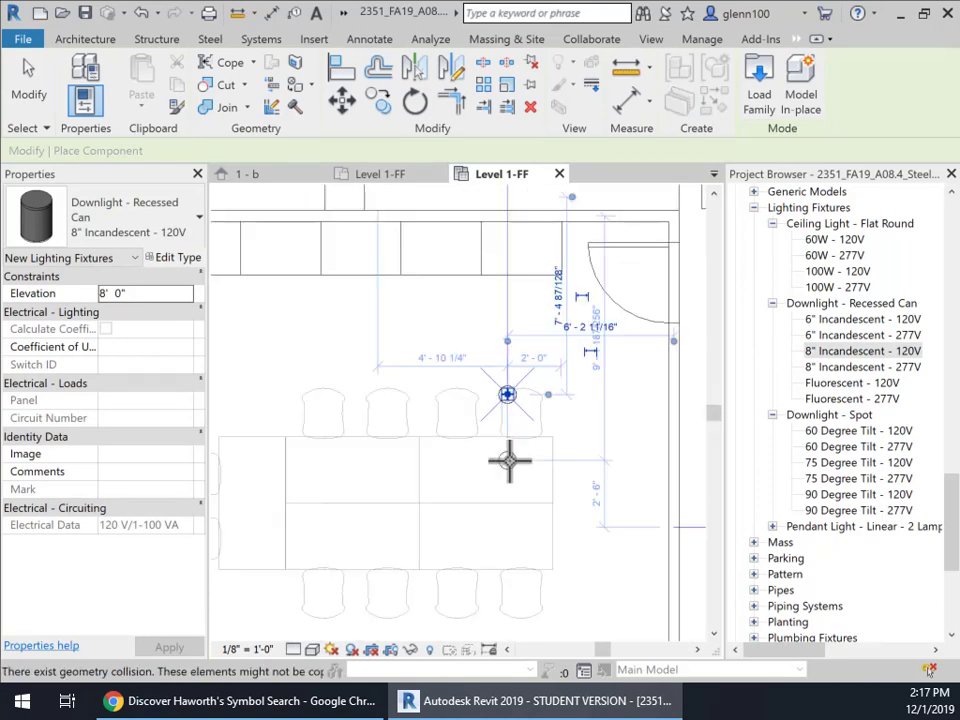
pyautogui.moveTo(510, 520); pyautogui.dragTo(427, 304, button='middle')
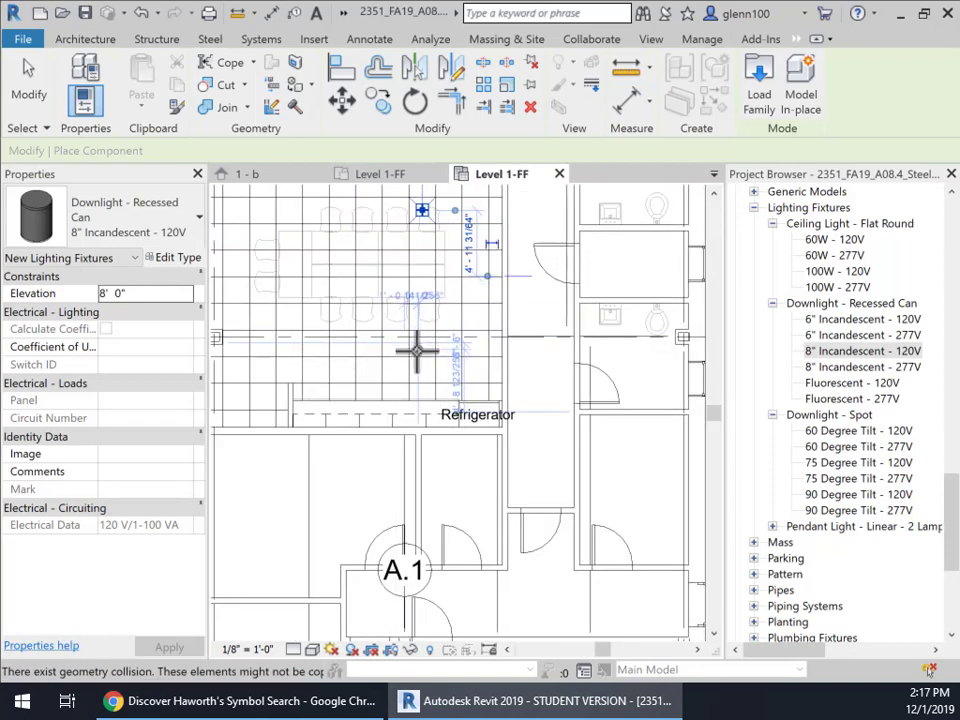
pyautogui.press('Escape')
pyautogui.press('Escape')
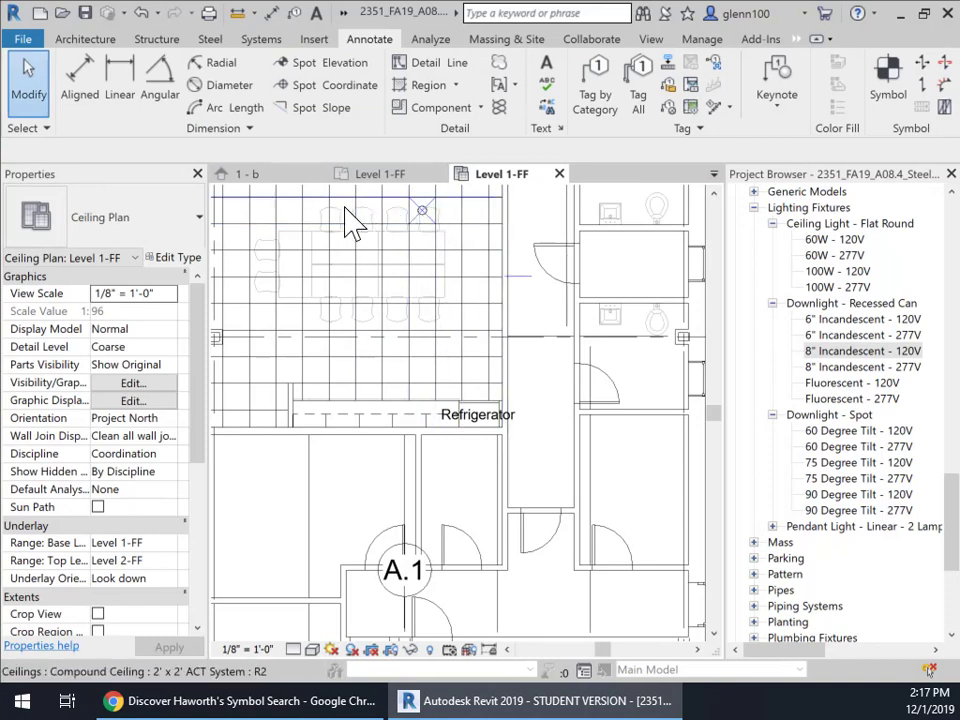
# Step: Copy the 8" recessed can downlight horizontally three ceiling tiles away from the door, keeping it along the upper chair row
pyautogui.click(424, 218)
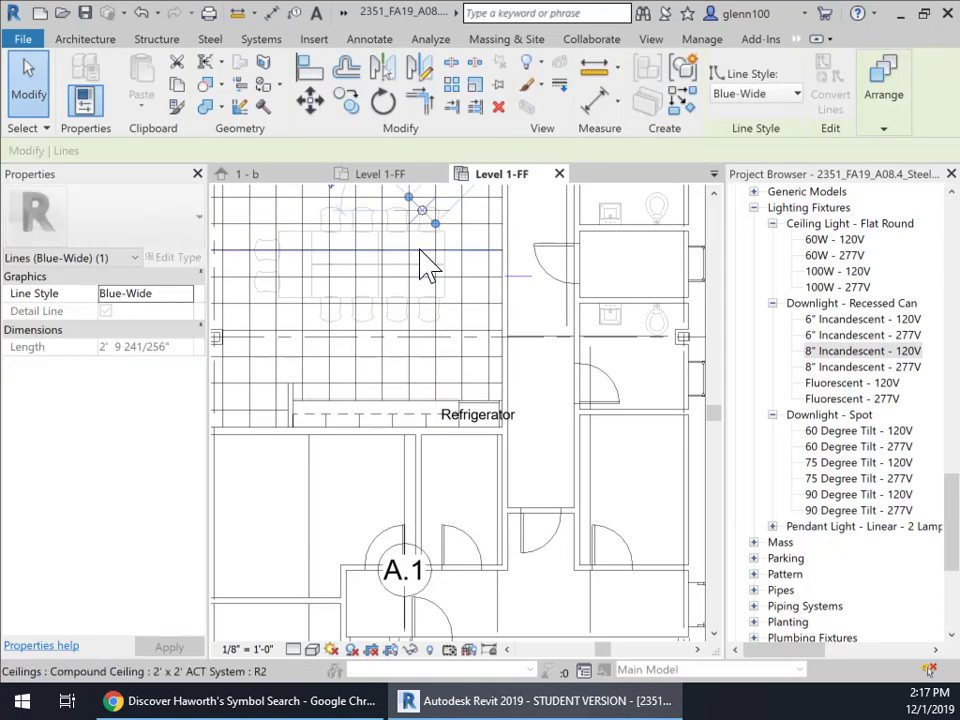
pyautogui.scroll(3, 420, 266)
pyautogui.moveTo(420, 266); pyautogui.dragTo(534, 470, button='middle')
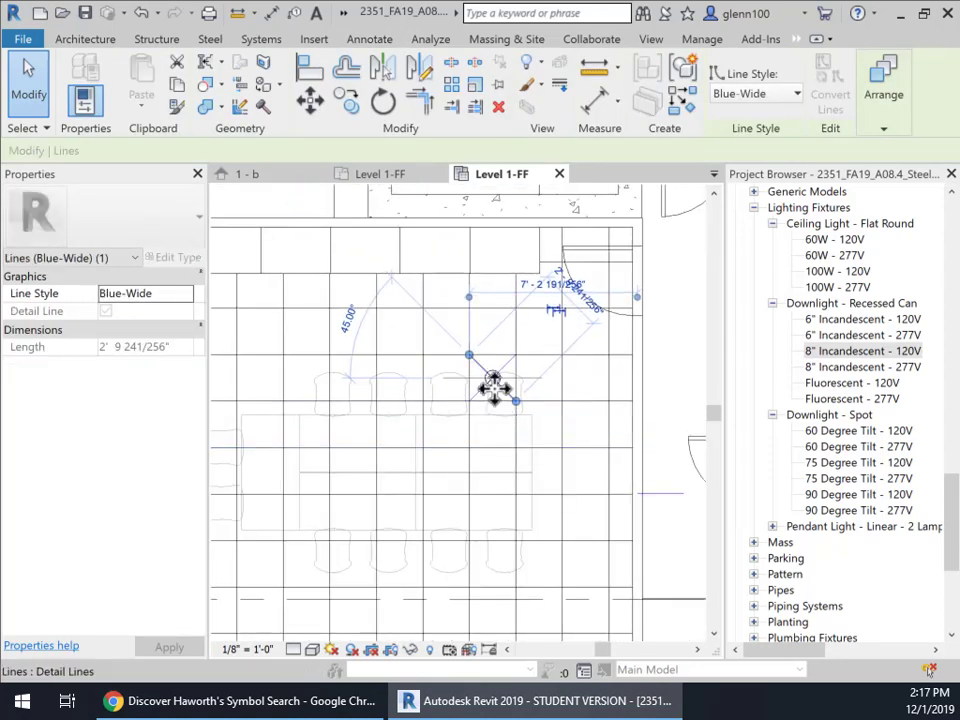
pyautogui.press('Escape')
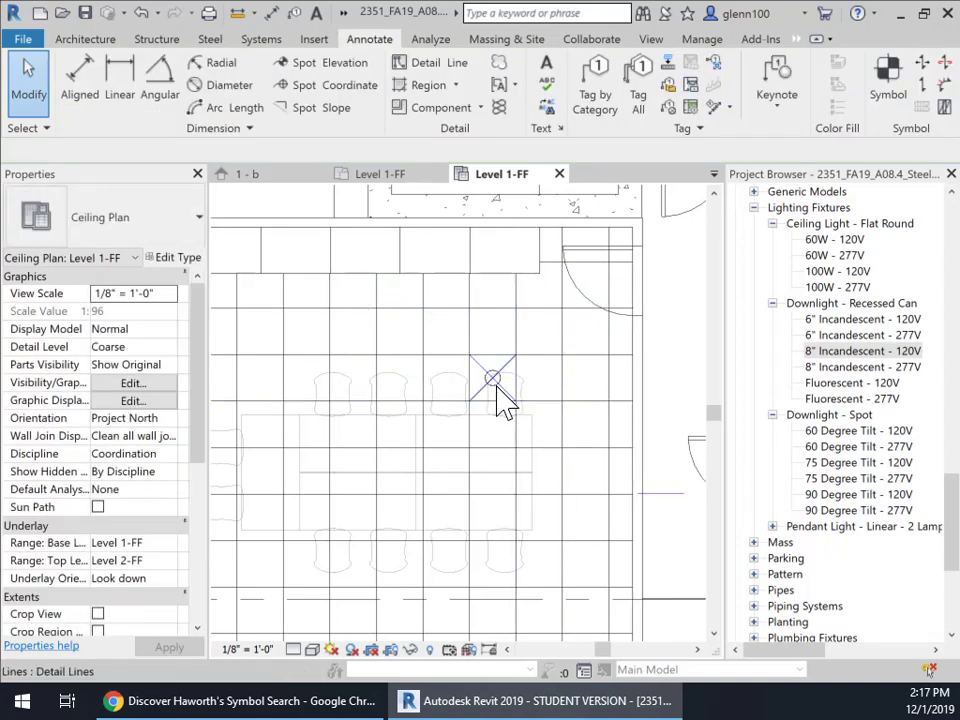
pyautogui.click(497, 388)
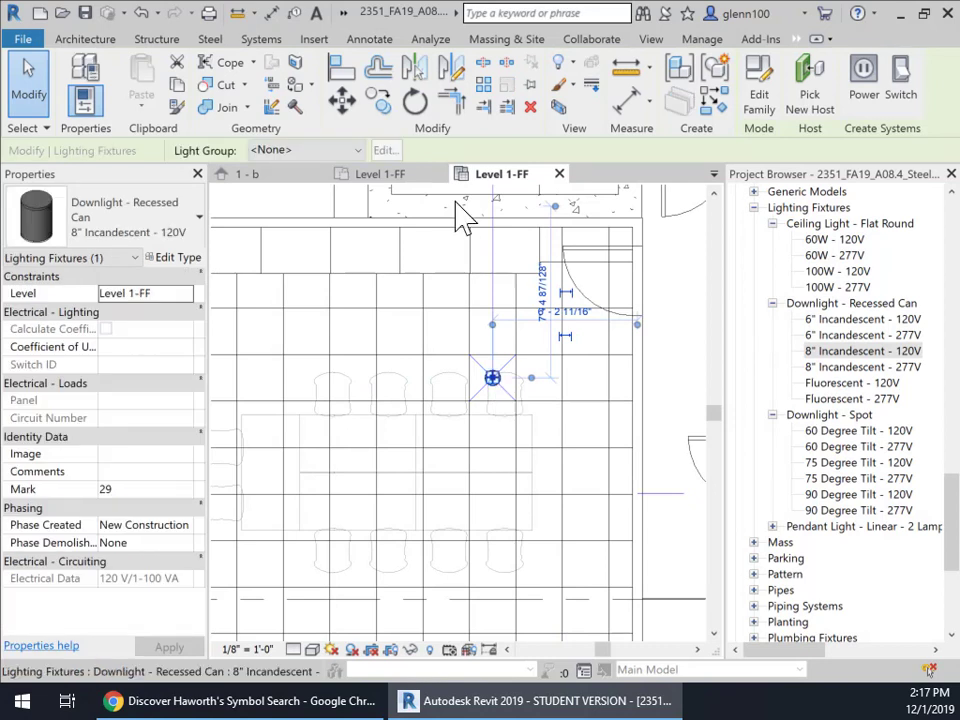
pyautogui.click(380, 108)
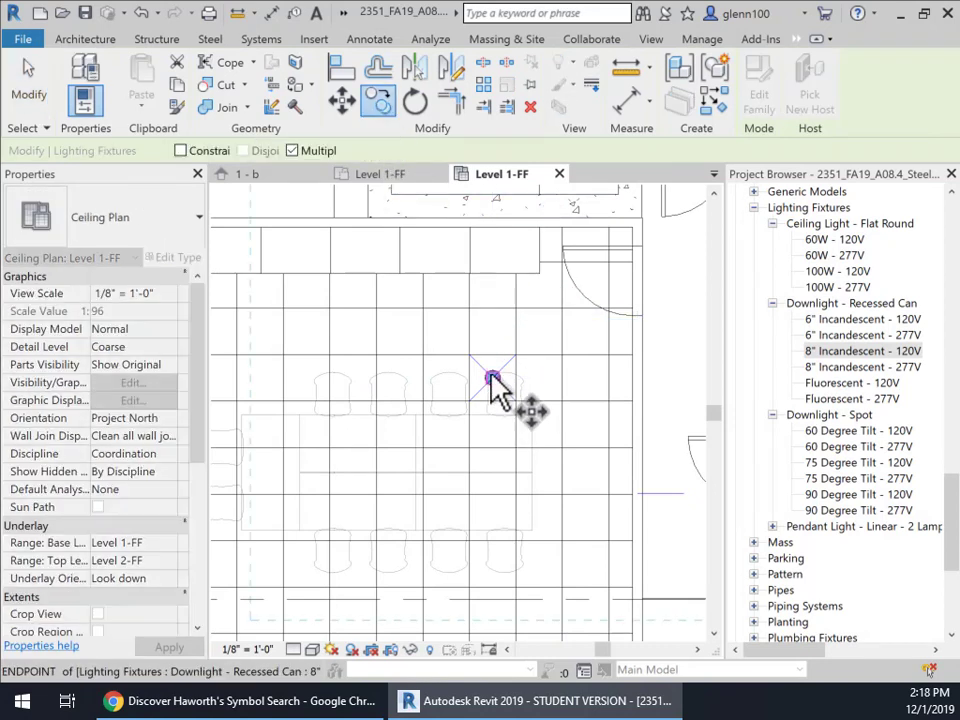
pyautogui.click(493, 378)
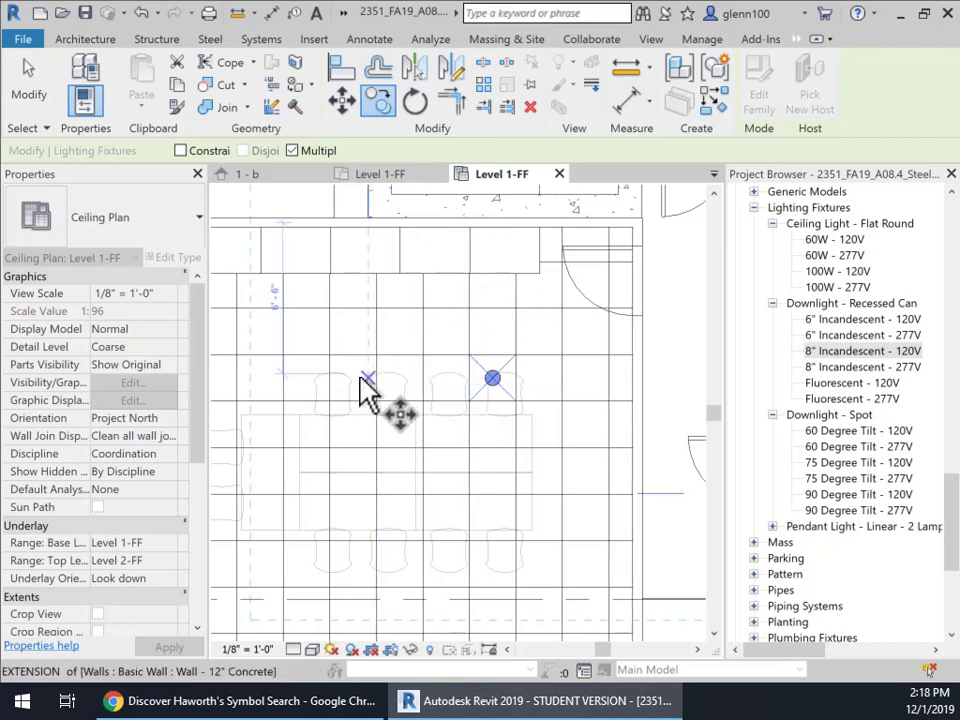
pyautogui.scroll(2, 360, 393)
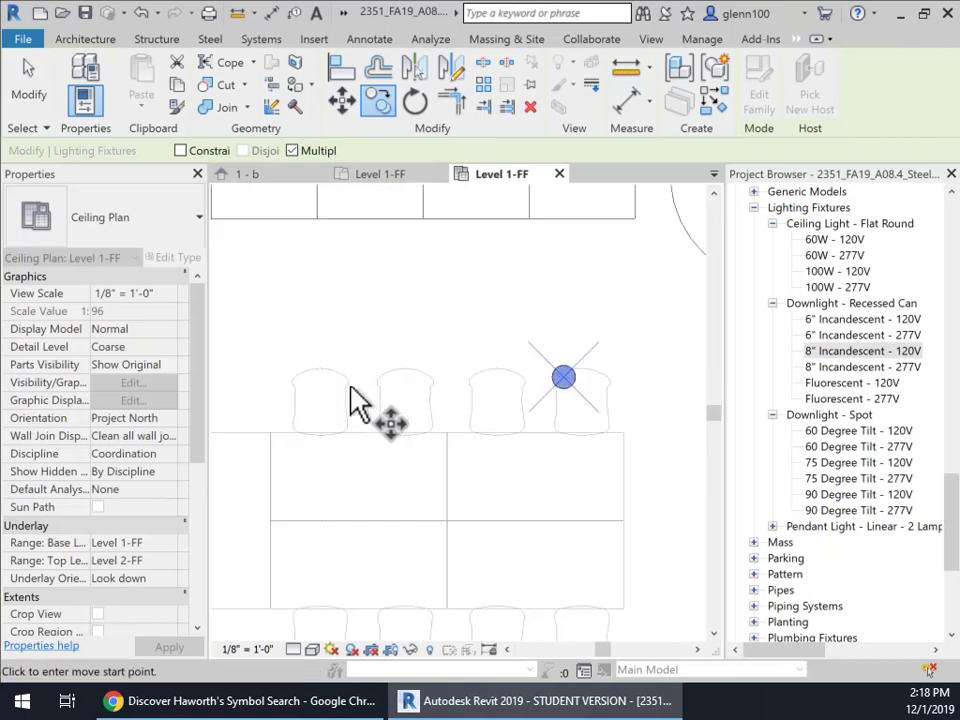
pyautogui.click(563, 377)
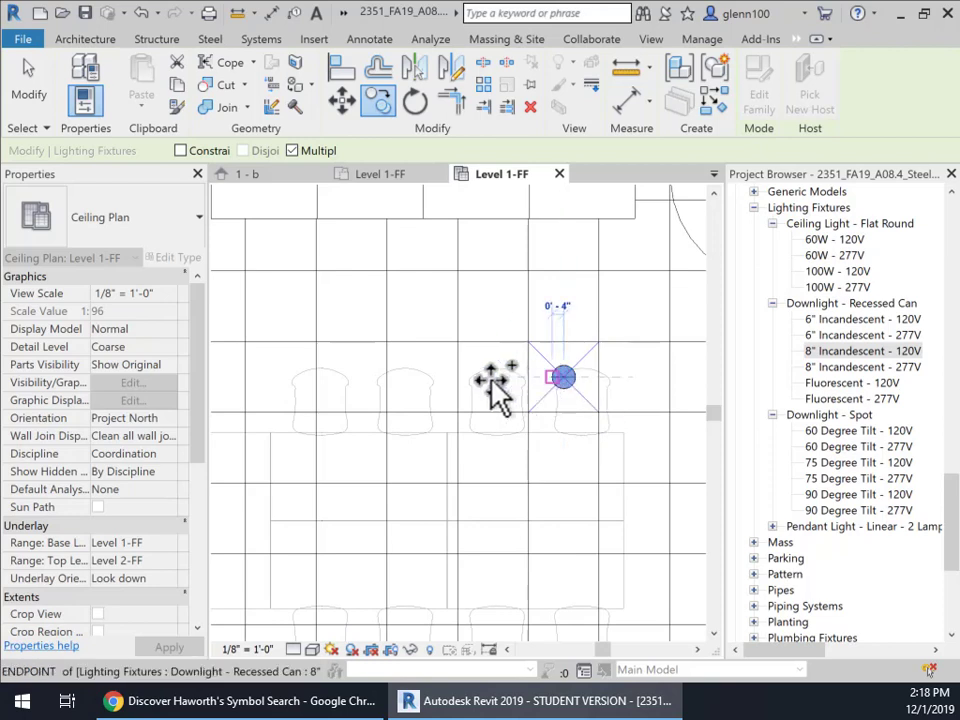
pyautogui.click(352, 380)
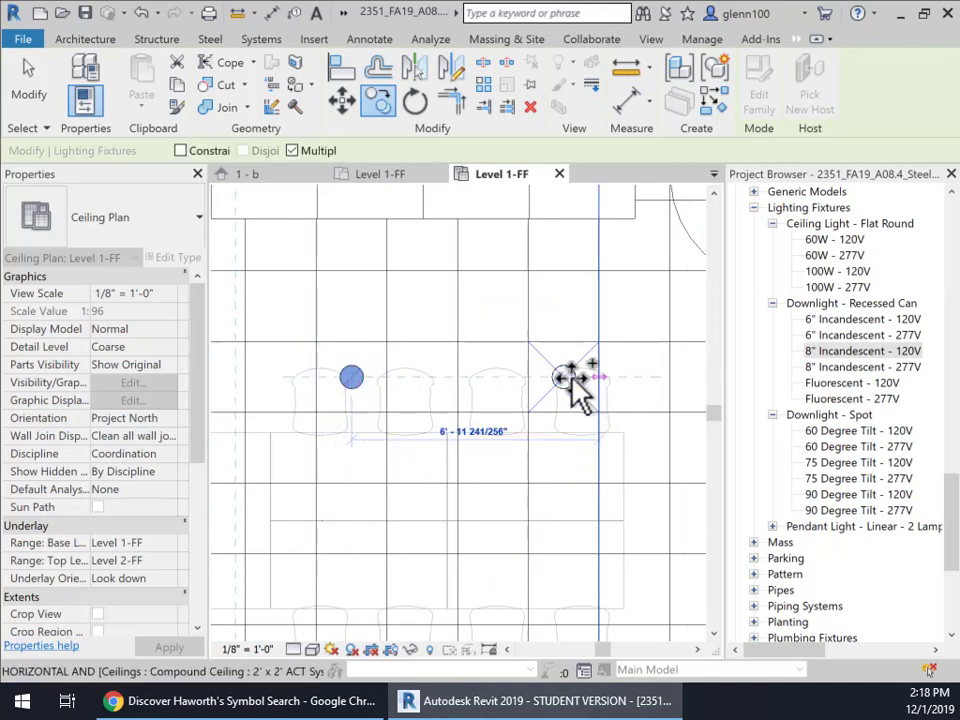
# Step: Add two more downlight copies five tiles below the upper pair, on the refrigerator side of the lower chair row, and end copying
pyautogui.scroll(-1, 375, 508)
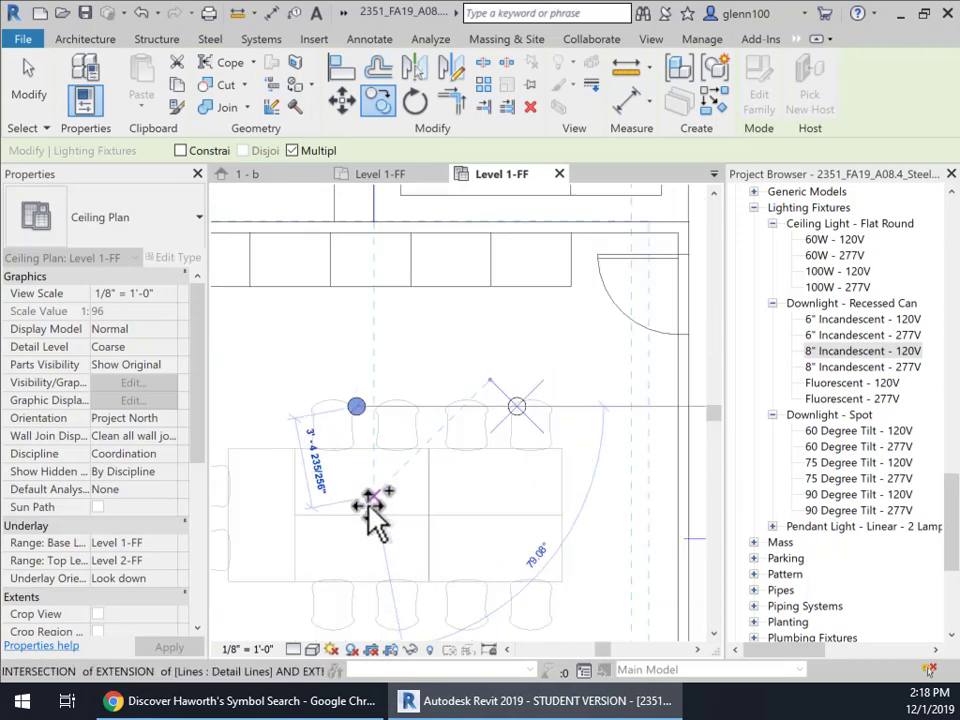
pyautogui.moveTo(375, 510); pyautogui.dragTo(377, 347, button='middle')
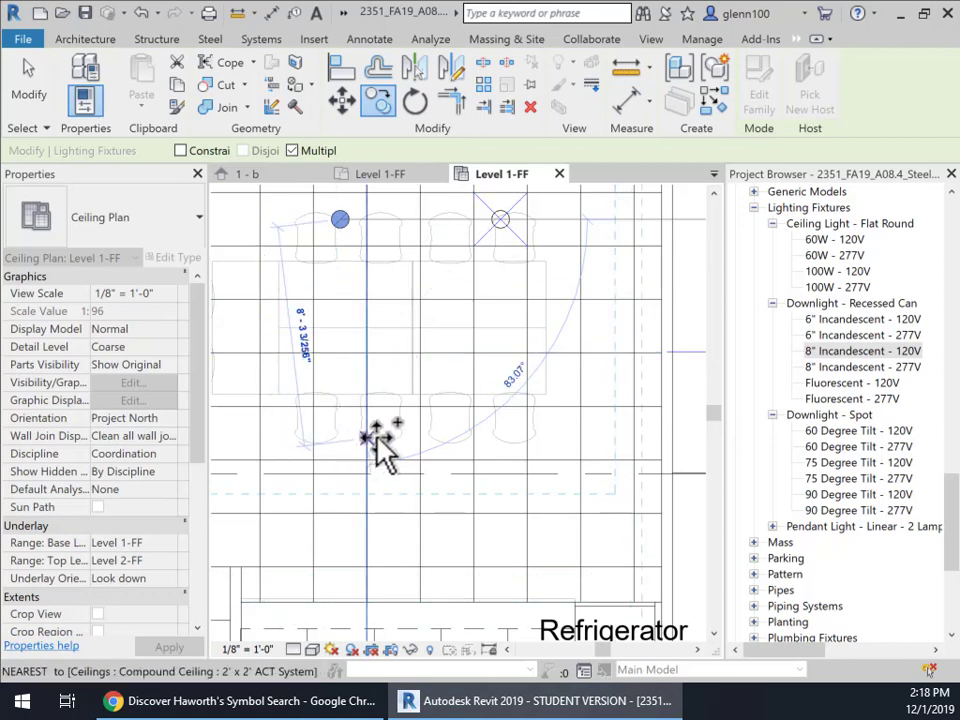
pyautogui.click(340, 490)
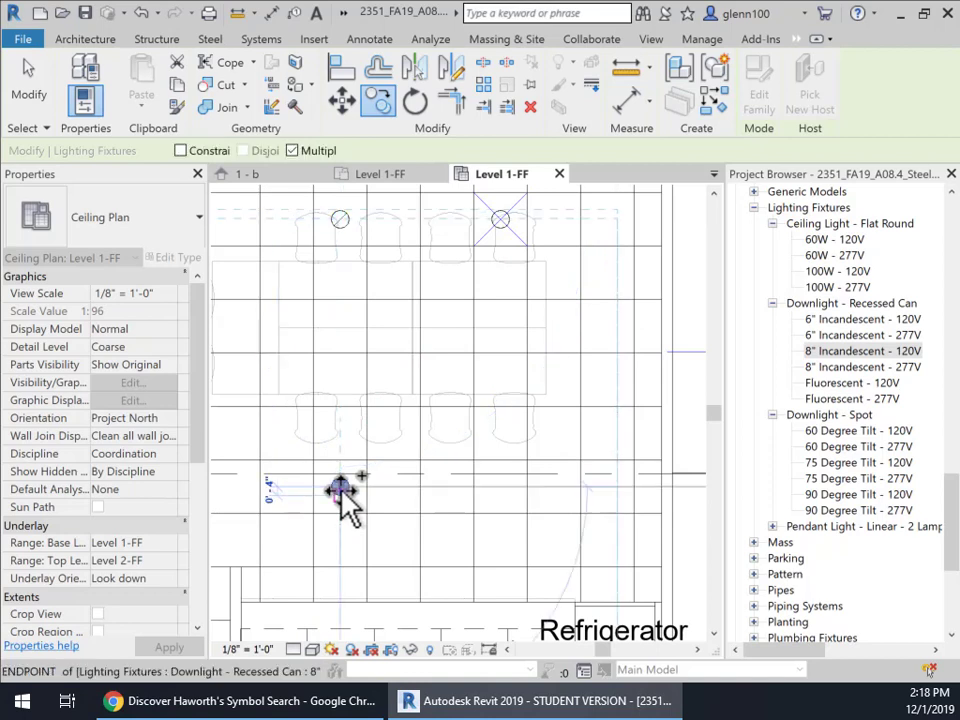
pyautogui.click(502, 488)
pyautogui.press('Escape')
pyautogui.press('Escape')
# Step: Copy the lower-row downlight nearest the exterior wall three tiles toward that wall, add another copy 10'-0" above in the upper row, and end copying
pyautogui.scroll(-2, 544, 320)
pyautogui.moveTo(568, 366); pyautogui.dragTo(639, 356, button='middle')
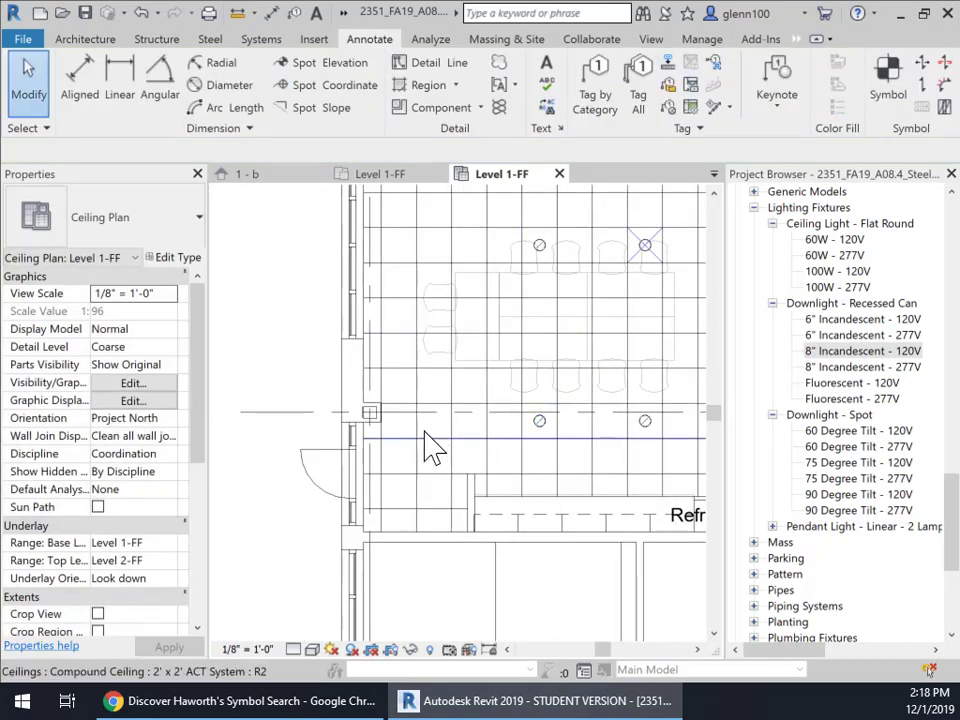
pyautogui.click(540, 422)
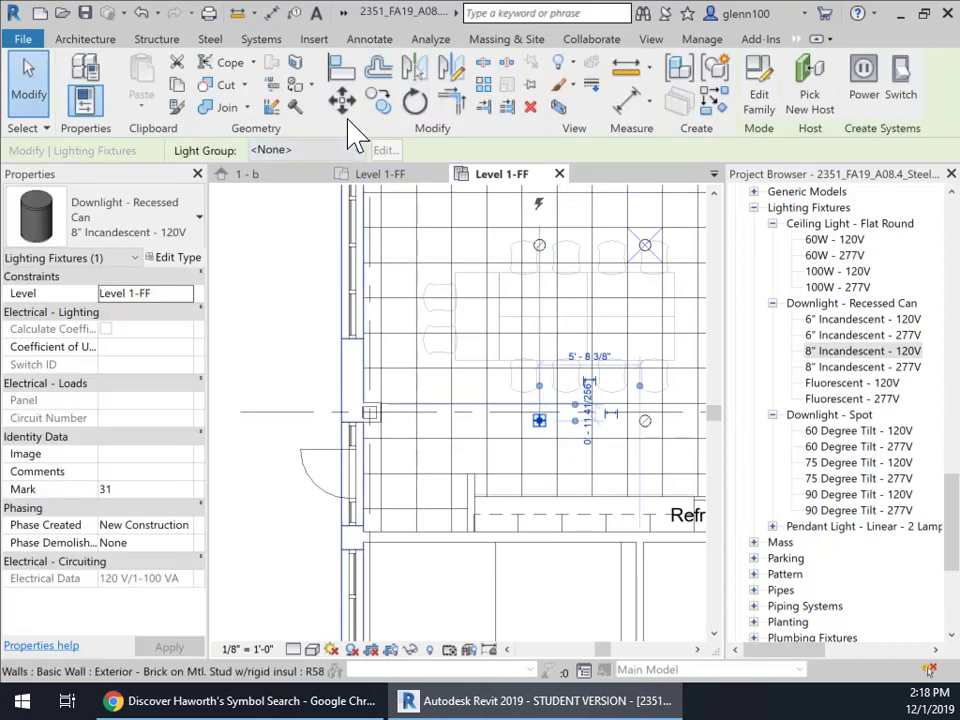
pyautogui.click(380, 102)
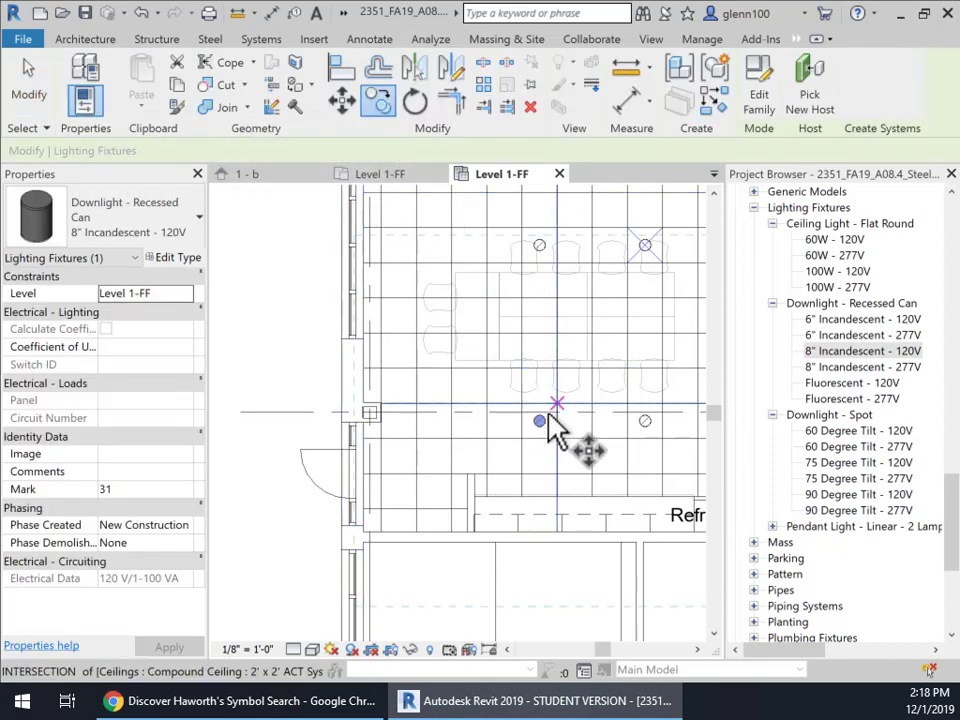
pyautogui.scroll(3, 549, 420)
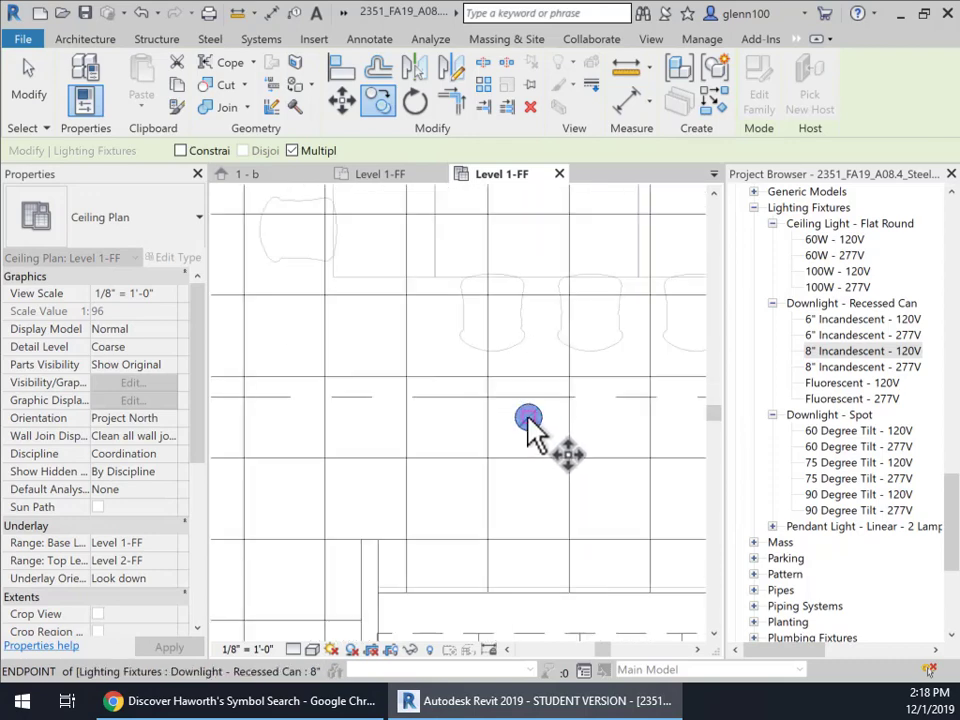
pyautogui.click(528, 419)
pyautogui.moveTo(298, 436); pyautogui.dragTo(397, 468, button='middle')
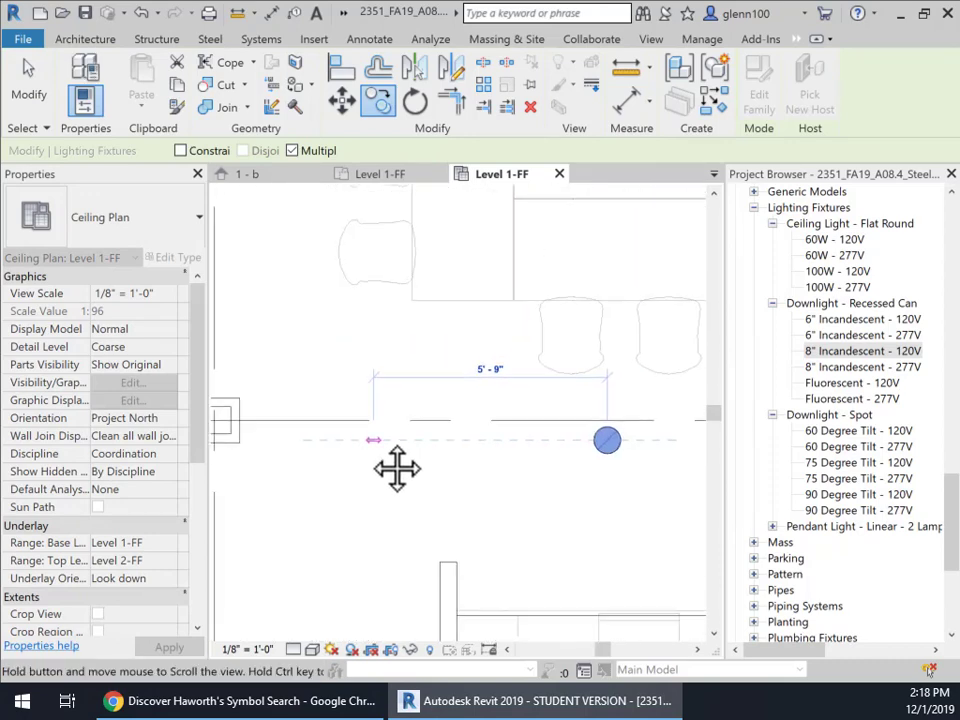
pyautogui.scroll(-3, 369, 448)
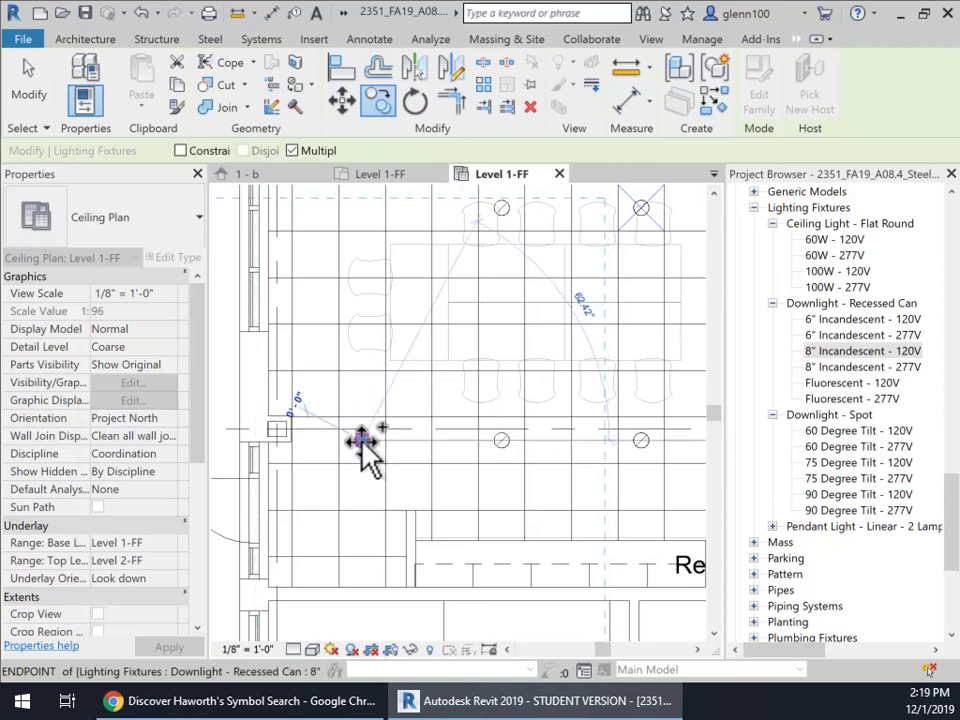
pyautogui.click(362, 440)
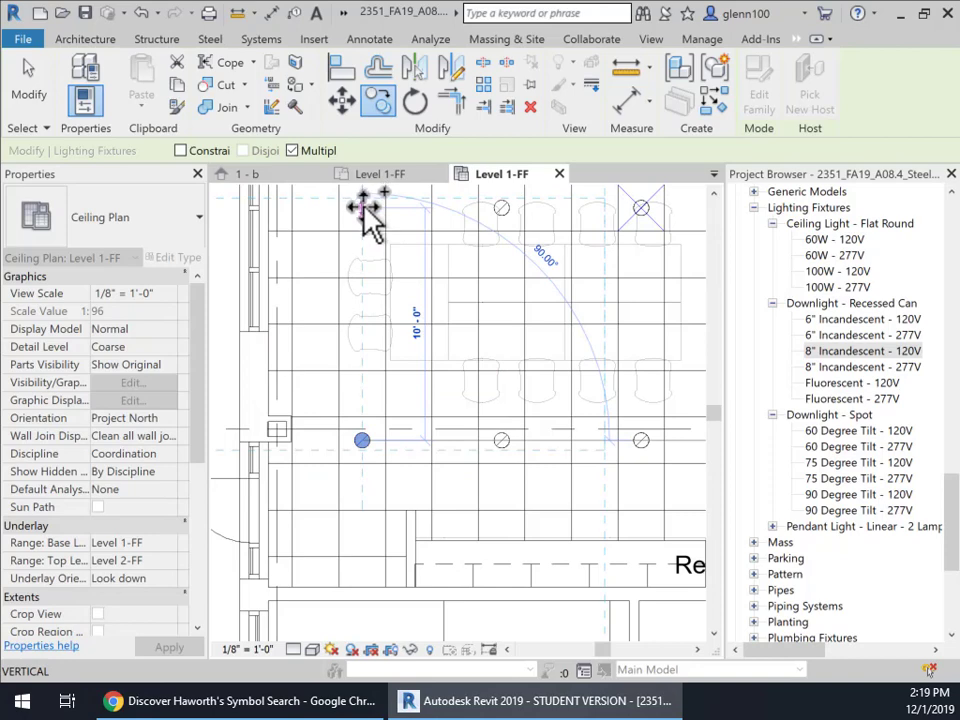
pyautogui.click(362, 207)
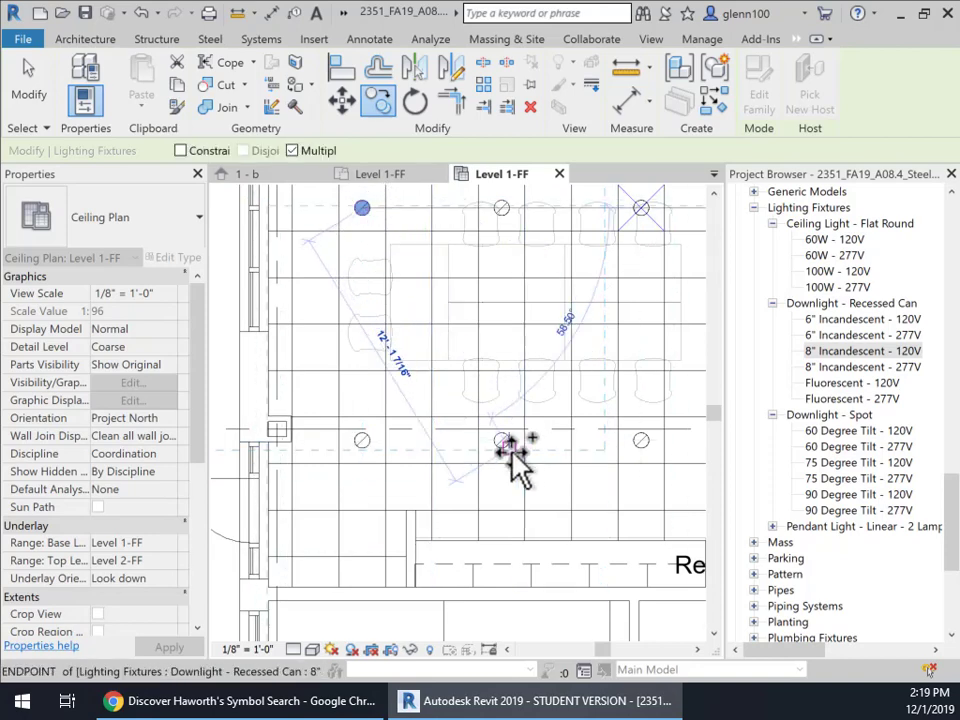
pyautogui.press('Escape')
pyautogui.press('Escape')
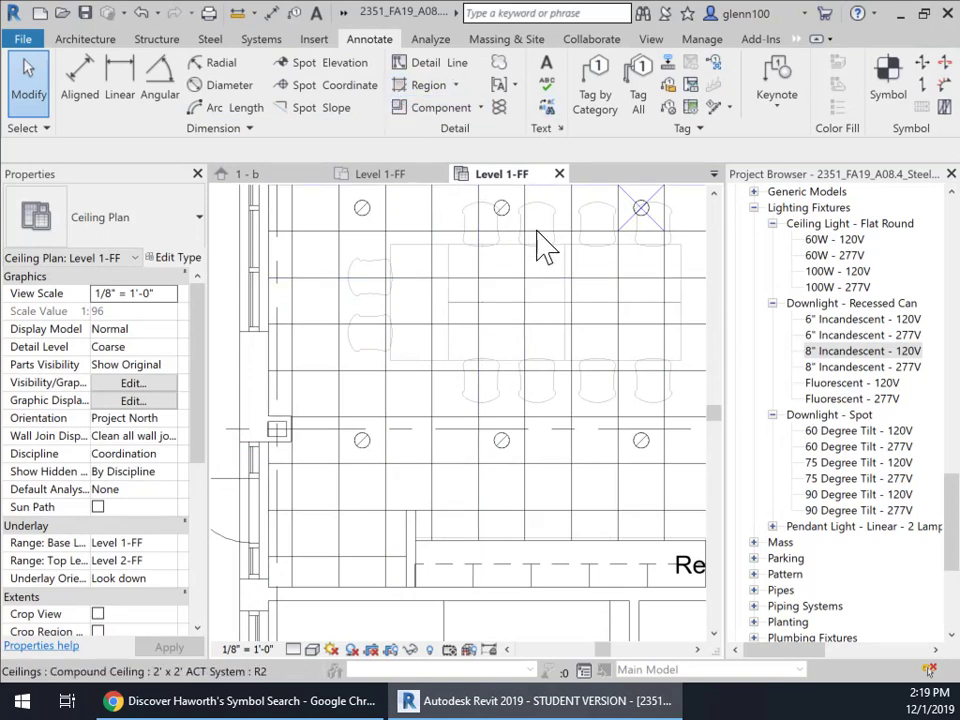
# Step: Switch to the 12-Camera_CommRm 3D view and set its visual style to Realistic
pyautogui.click(714, 175)
pyautogui.click(640, 214)
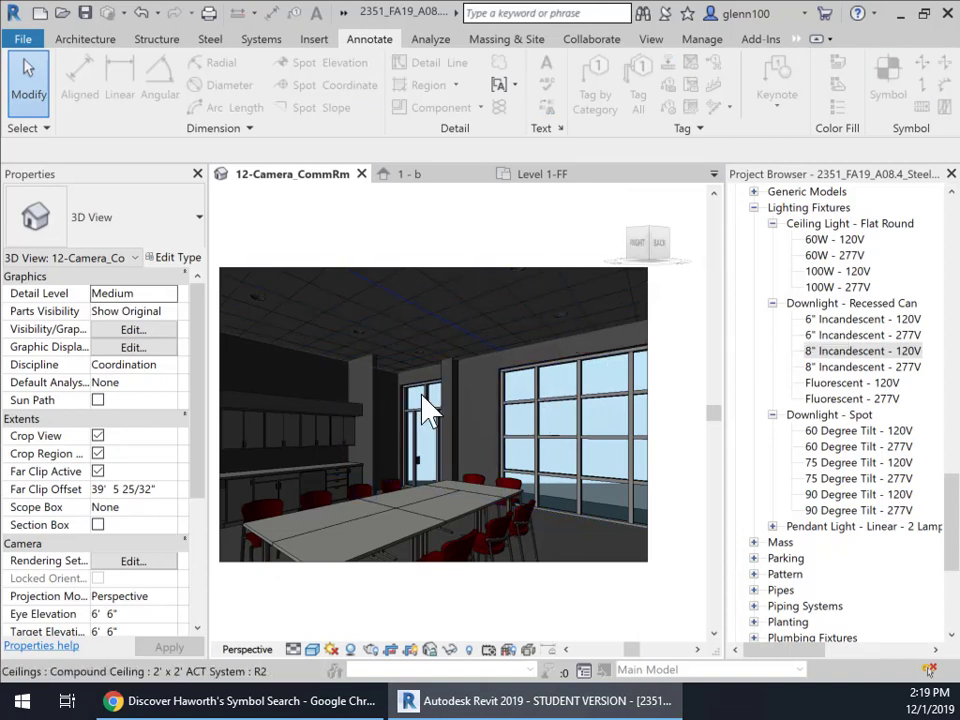
pyautogui.click(316, 651)
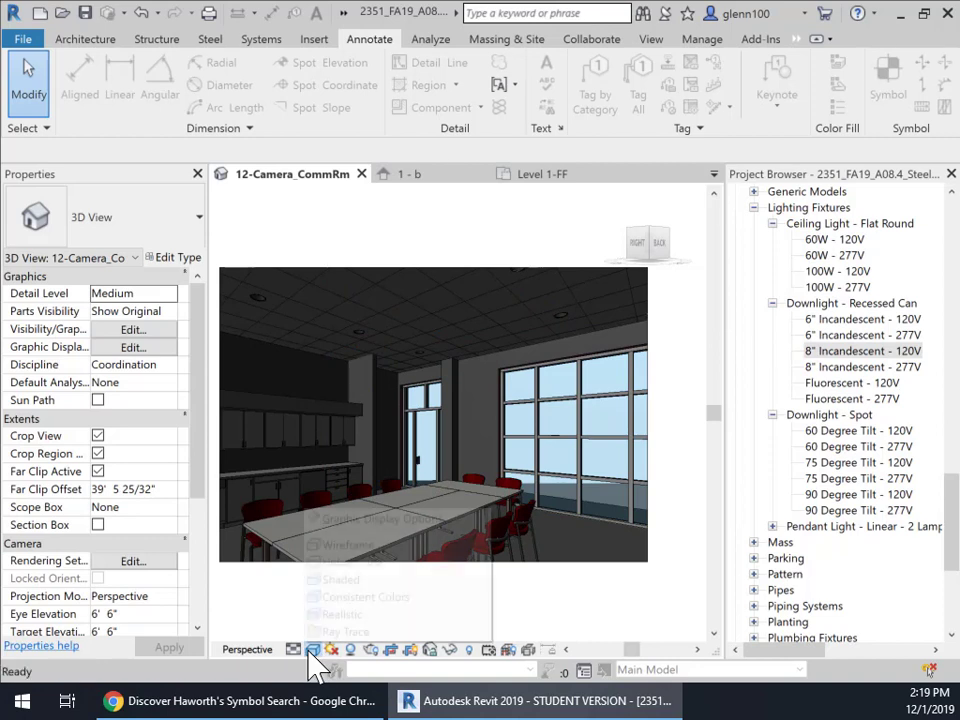
pyautogui.click(340, 614)
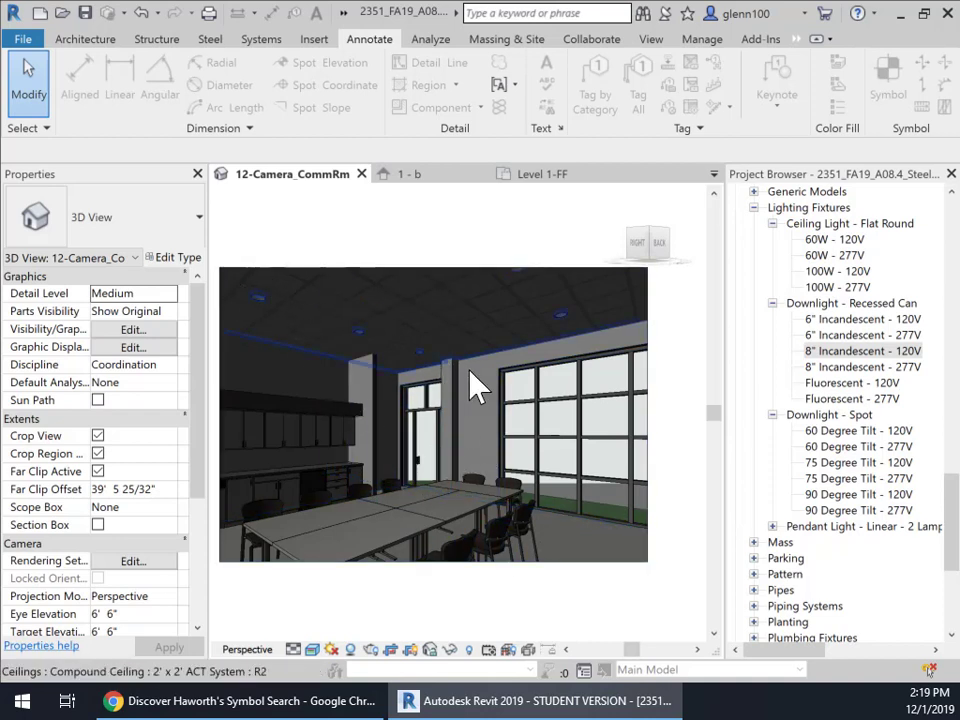
pyautogui.click(313, 650)
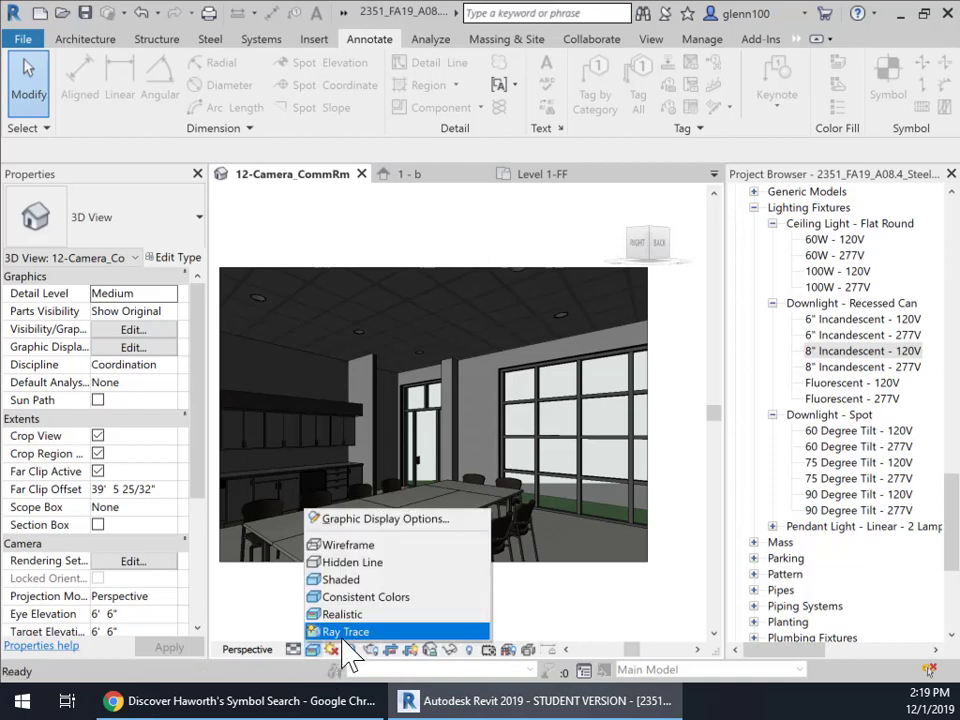
pyautogui.click(566, 589)
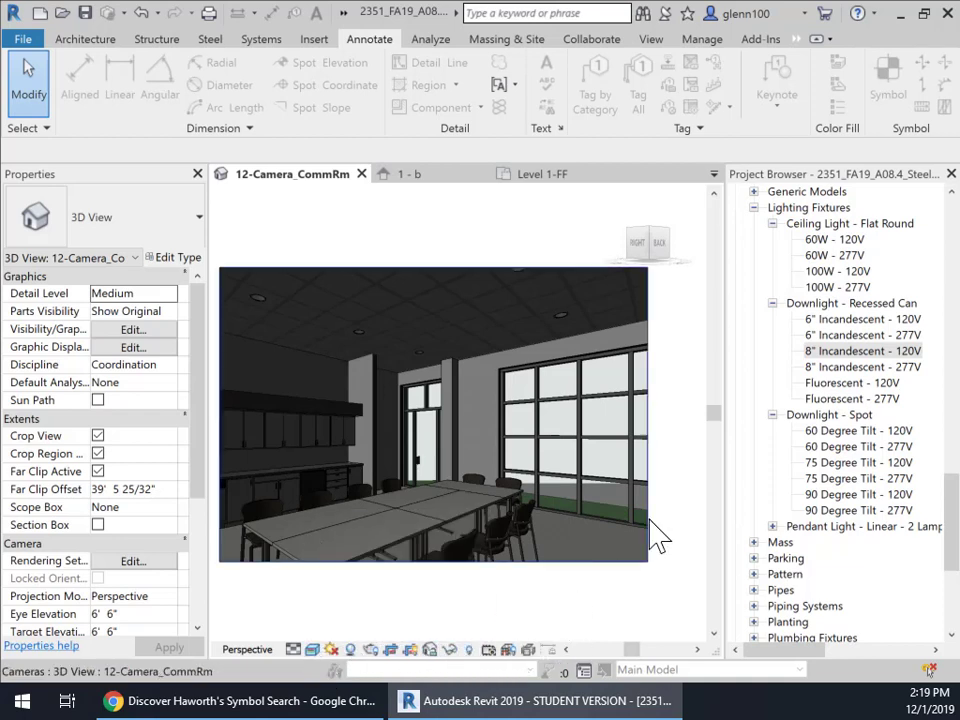